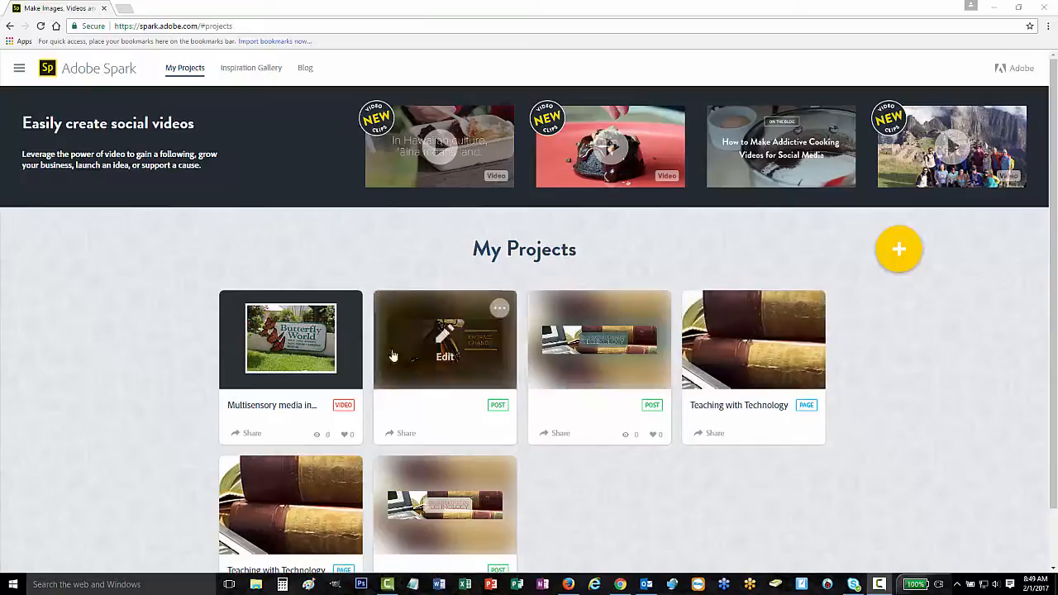
Open the existing Multisensory media video project, view its preview, and return to the project list
left_click(290, 352)
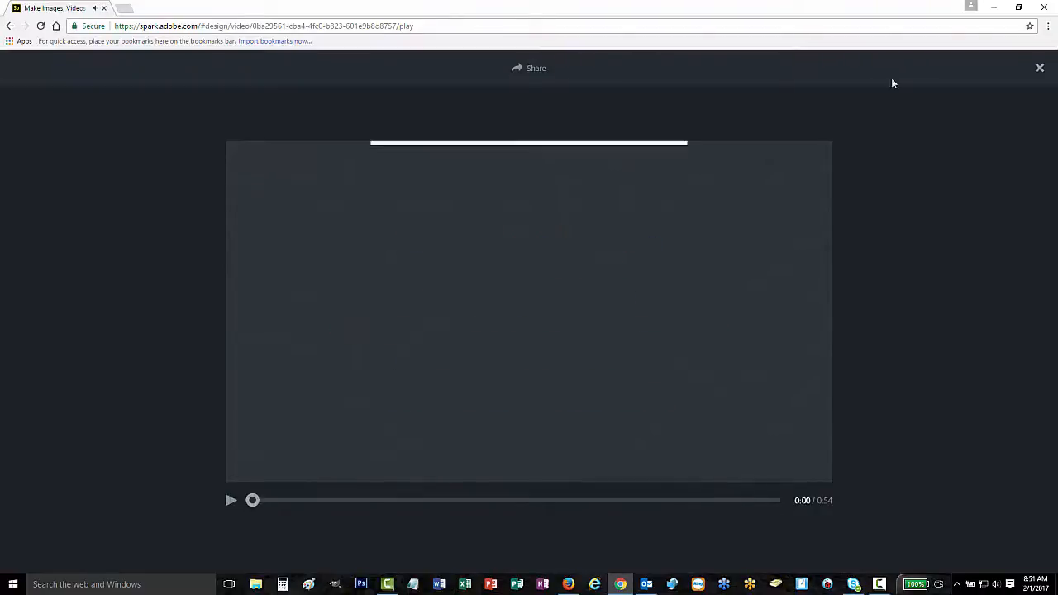
left_click(1040, 70)
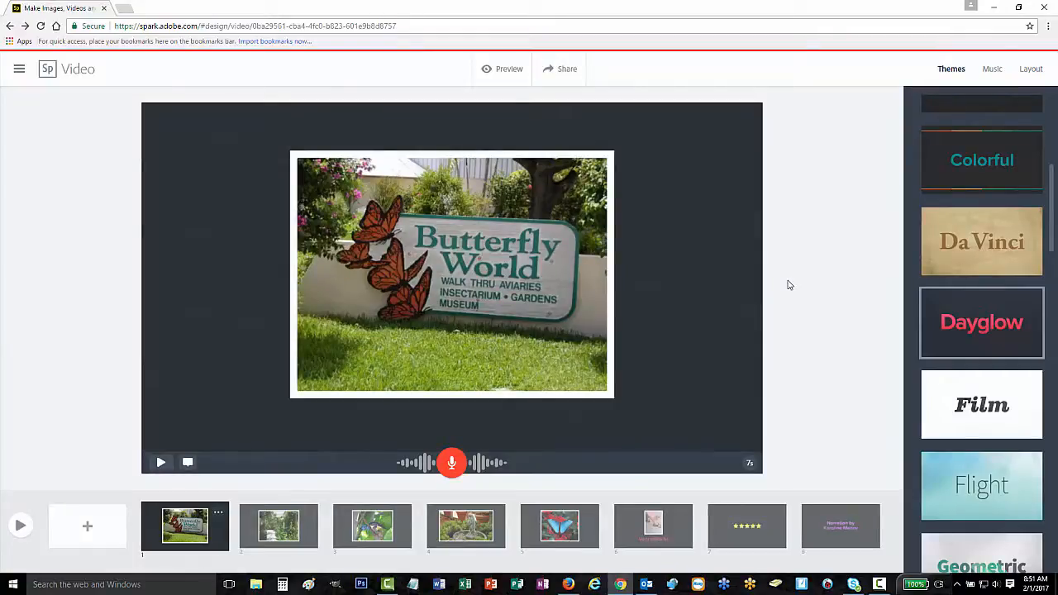
left_click(47, 69)
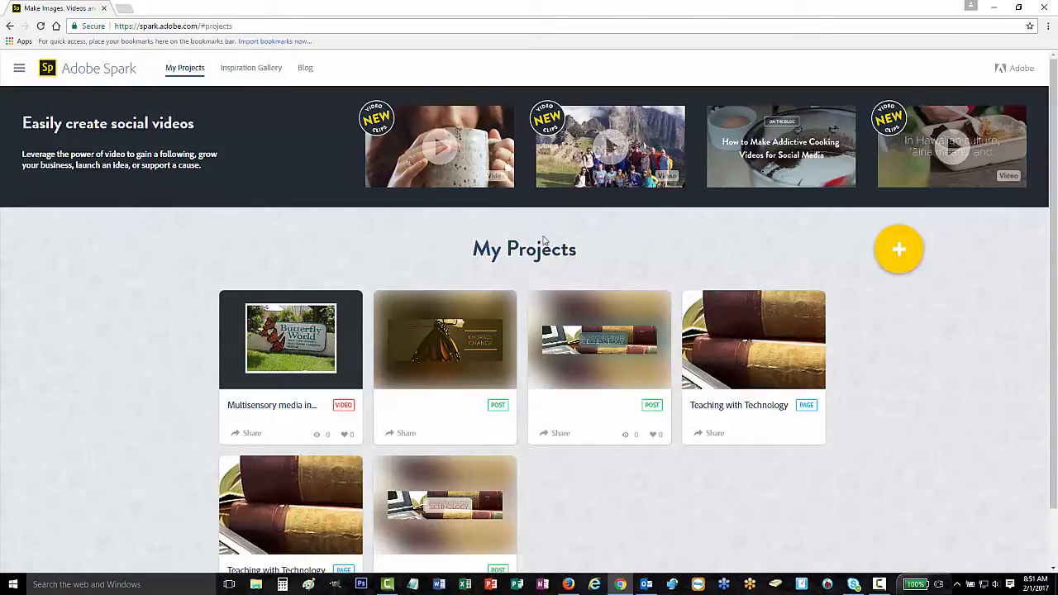
Create a new video project titled "Butterfly World" and continue to the story templates
left_click(18, 74)
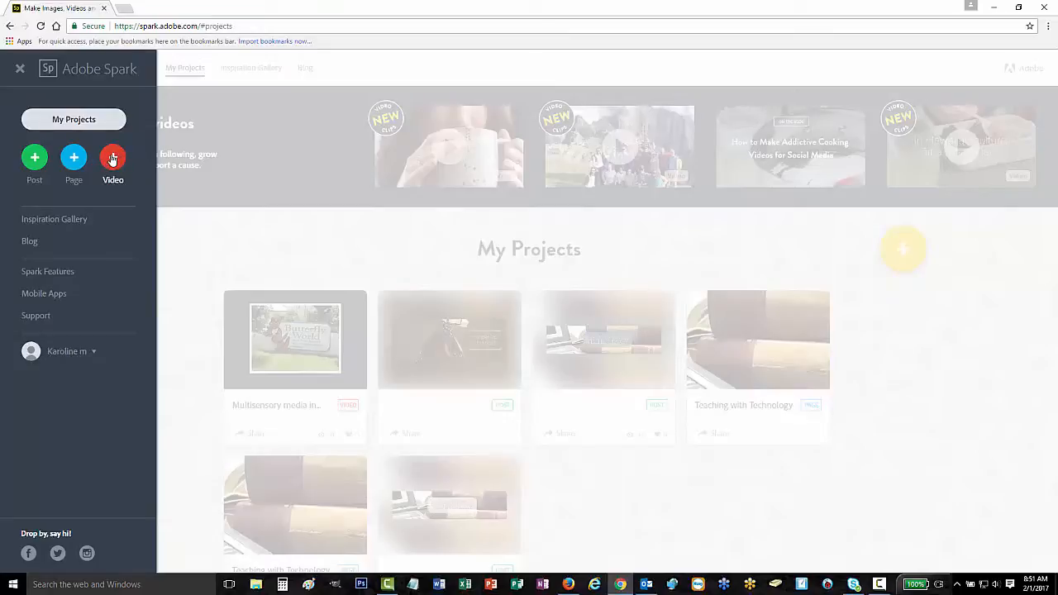
left_click(939, 353)
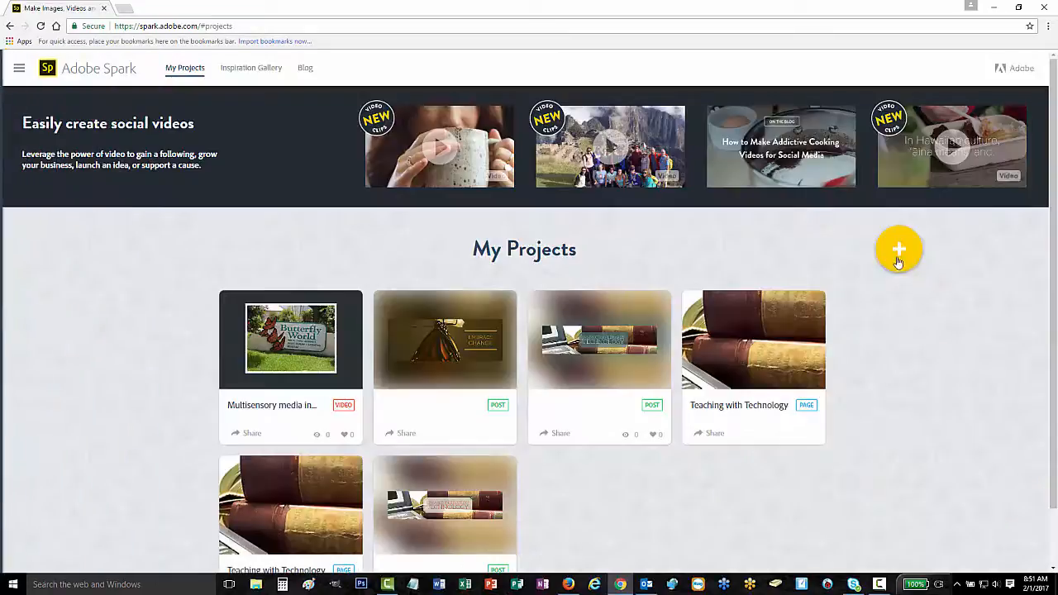
left_click(896, 254)
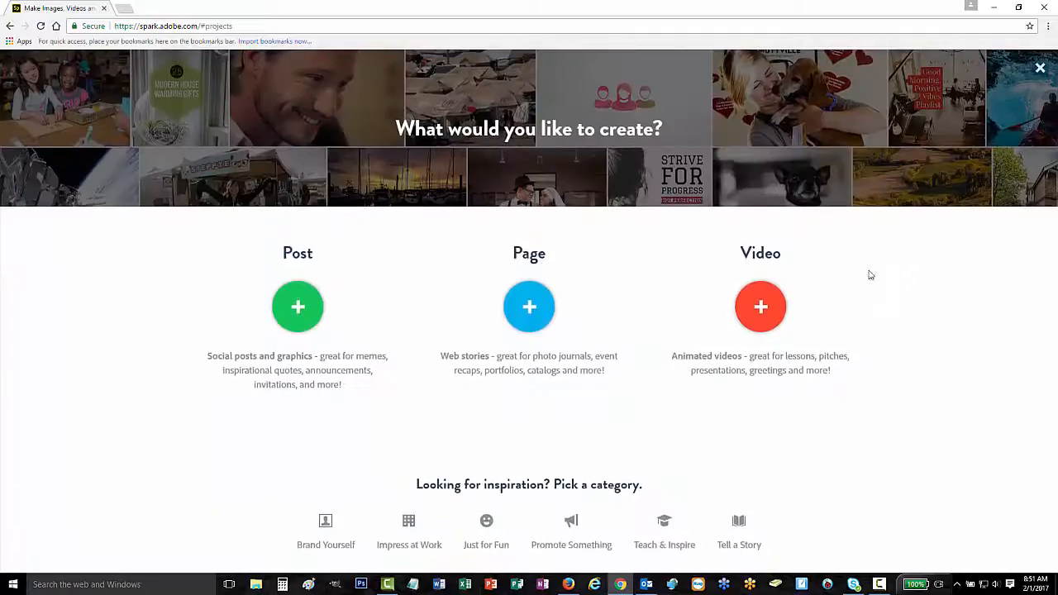
left_click(761, 309)
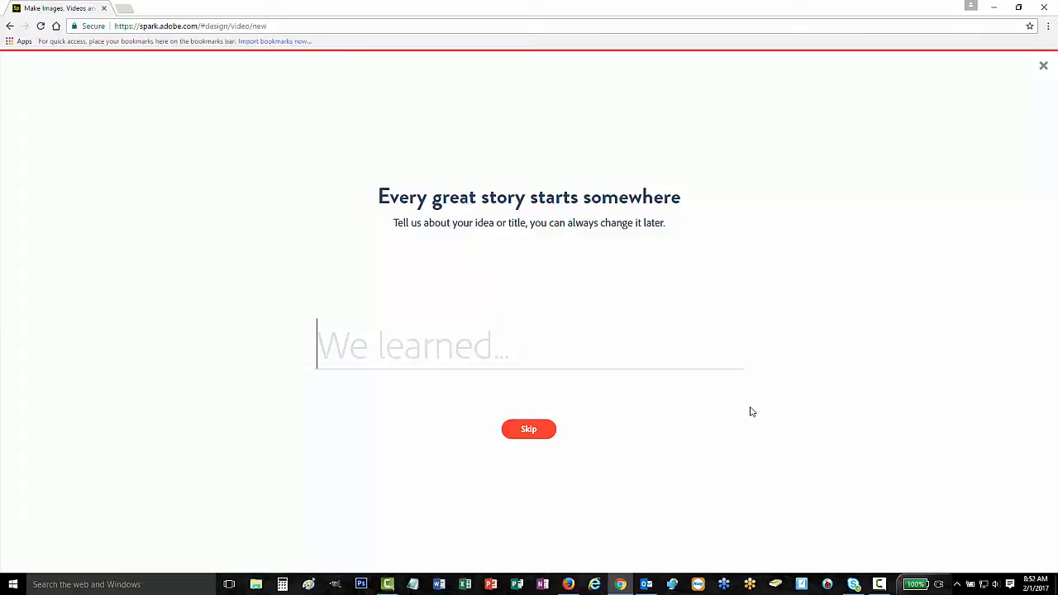
type("T")
key("BackSpace")
type("Butter")
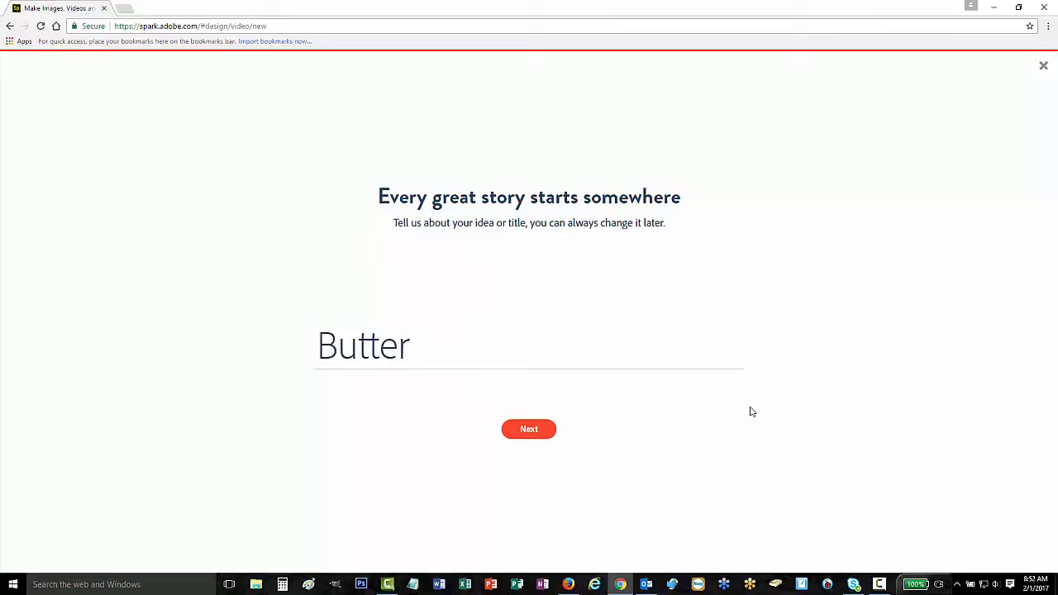
type("fly Wor")
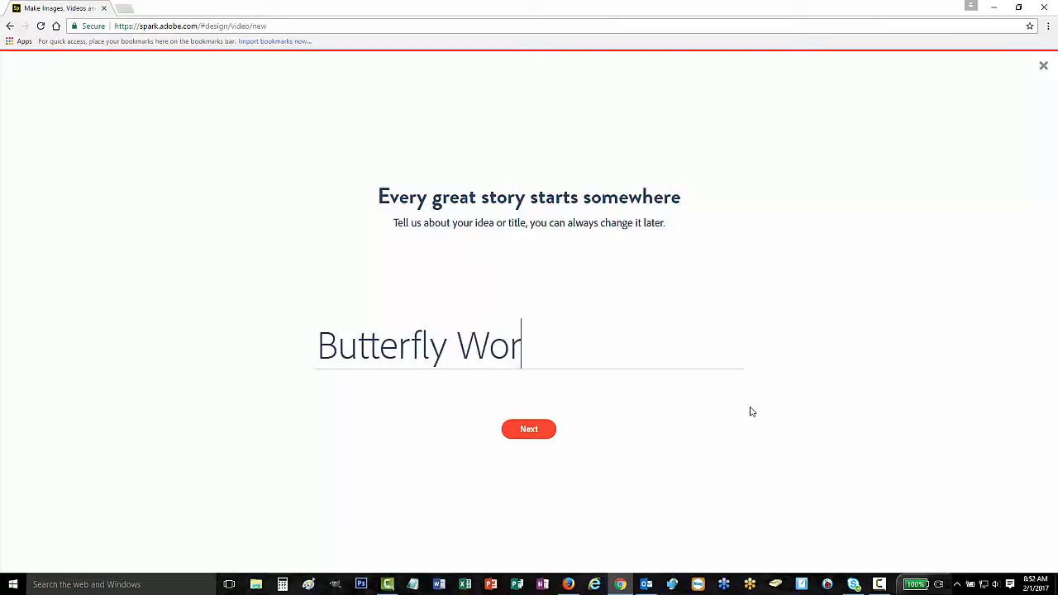
type("ld")
left_click(543, 434)
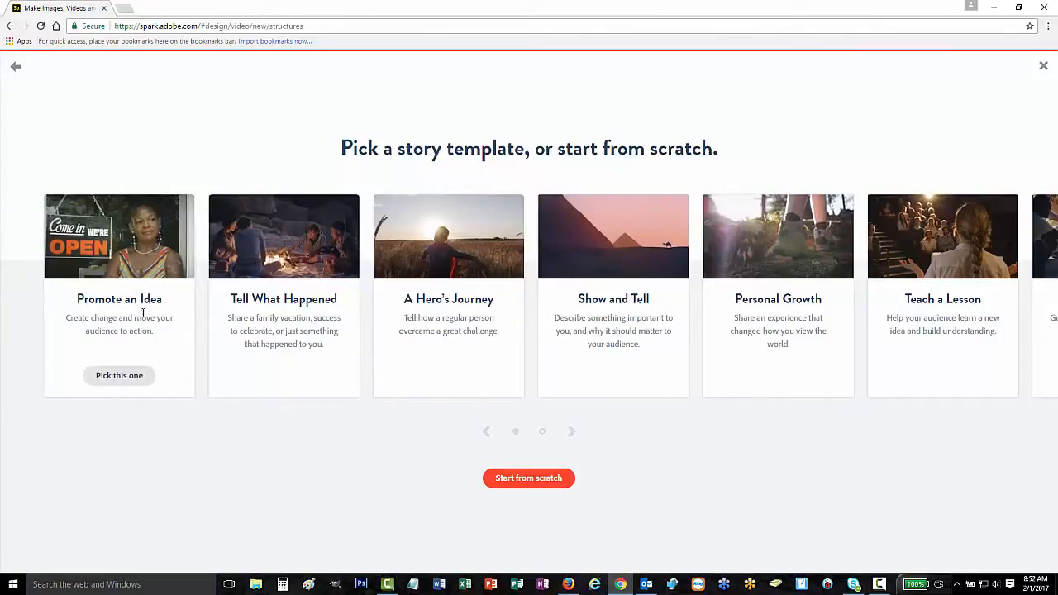
Choose the Tell What Happened story template for the video
mouse_move(287, 324)
mouse_move(455, 319)
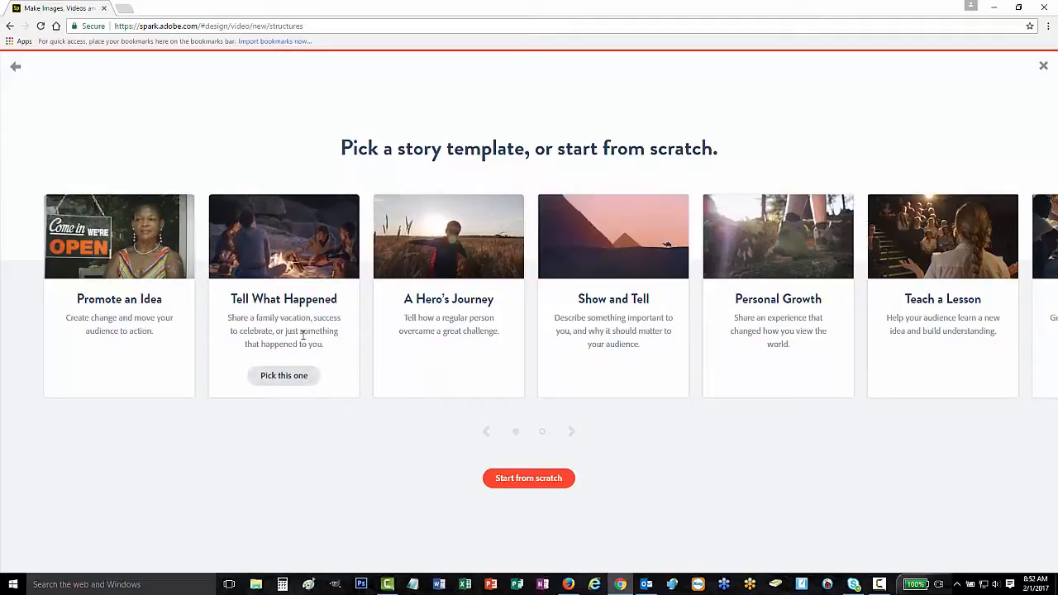
left_click(283, 376)
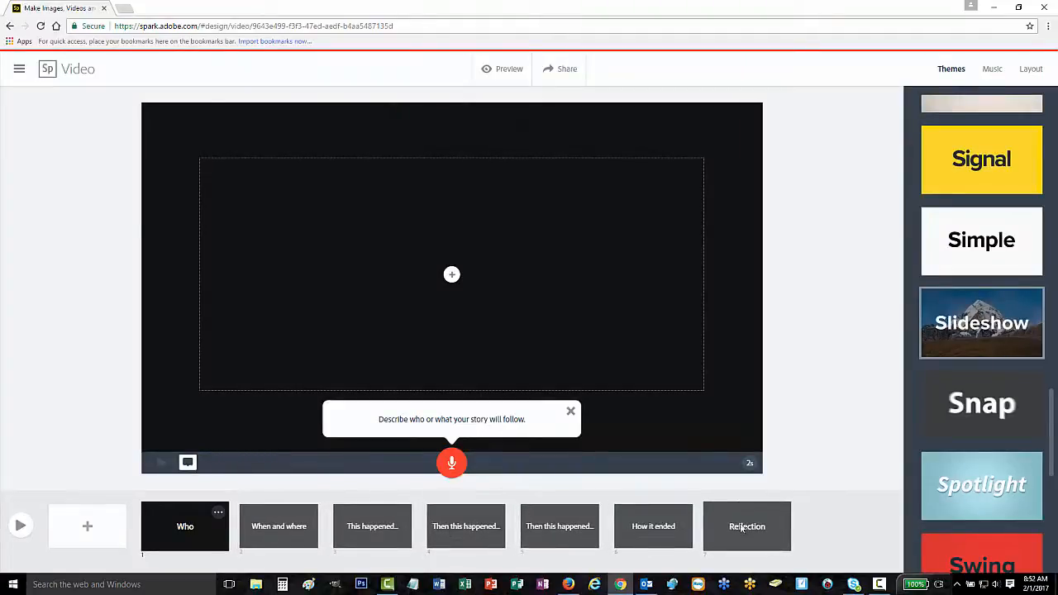
Delete the "When and where" and "This happened..." slides from the storyboard
left_click(304, 521)
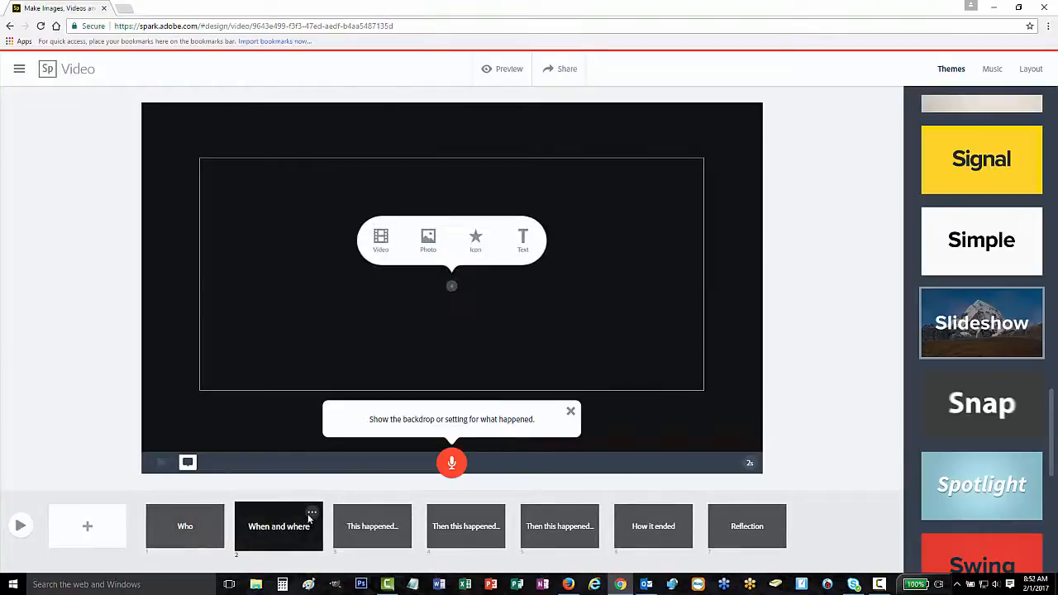
left_click(311, 515)
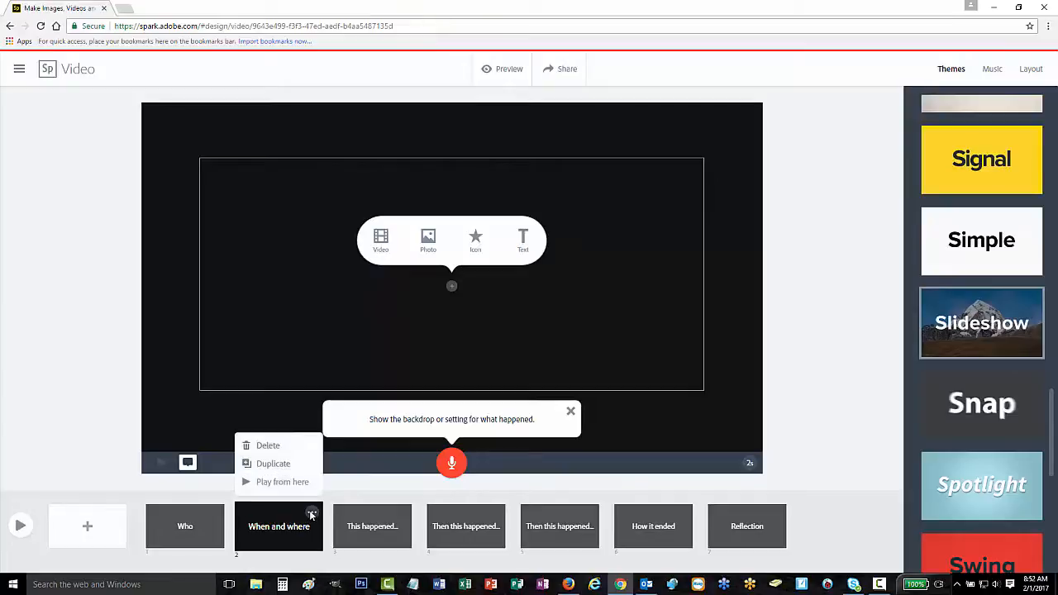
left_click(272, 446)
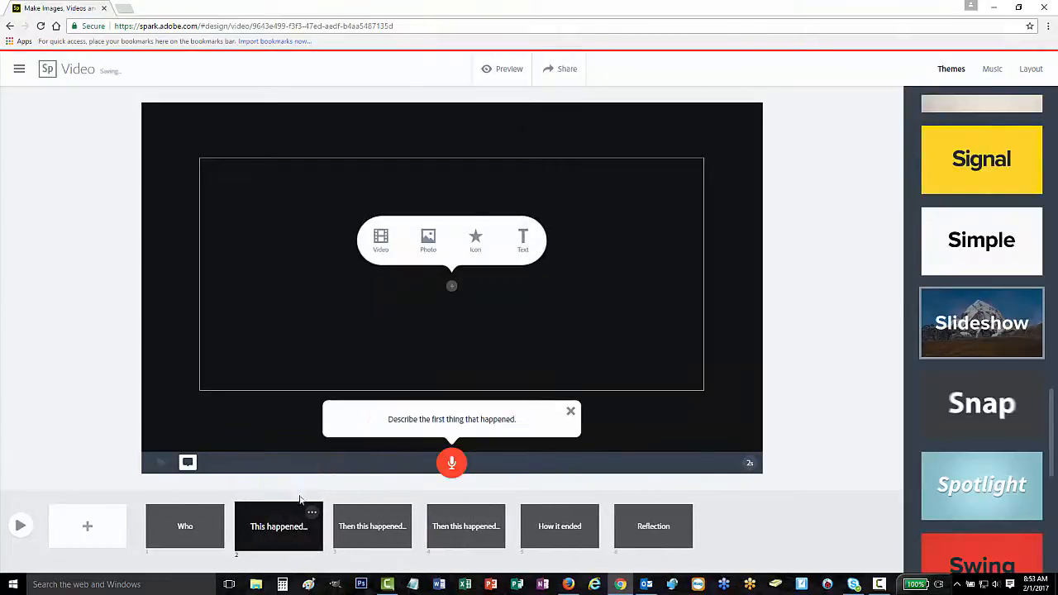
left_click(312, 513)
left_click(310, 486)
left_click(301, 481)
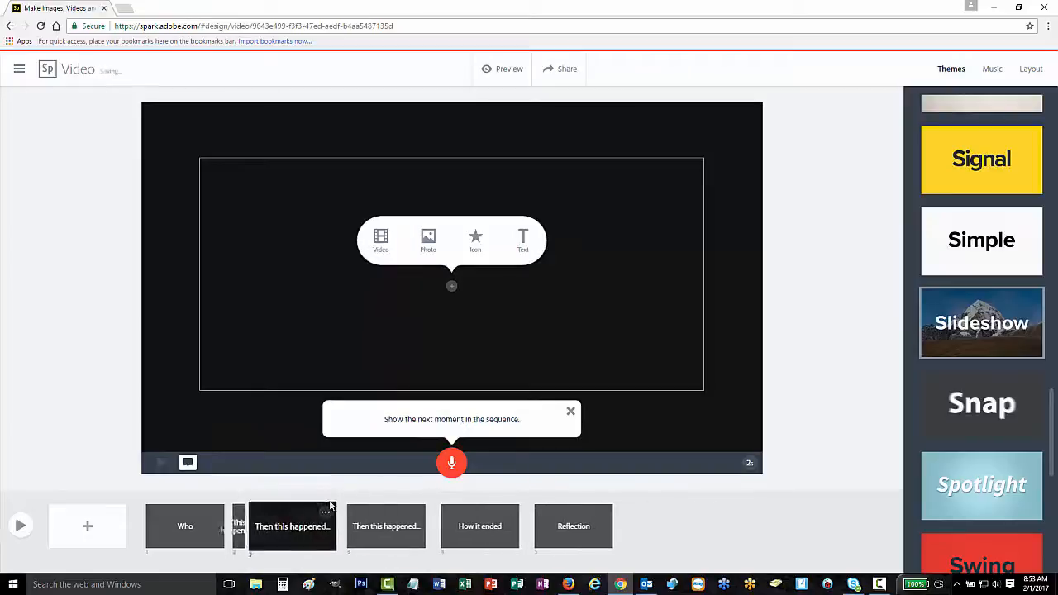
Delete both "Then this happened..." slides from the storyboard
left_click(312, 514)
left_click(293, 447)
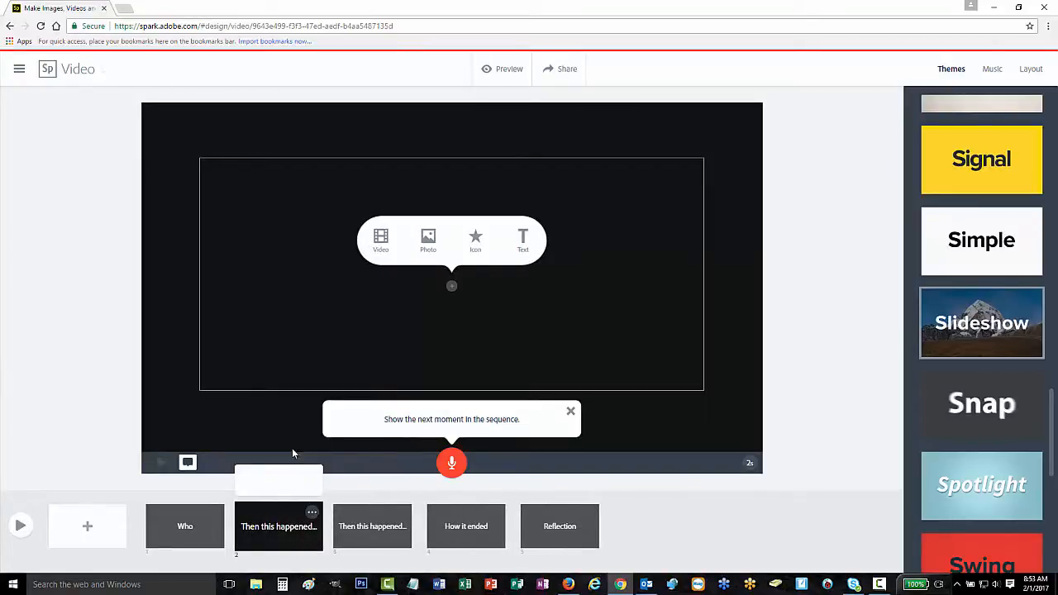
left_click(293, 486)
left_click(312, 512)
left_click(281, 447)
left_click(290, 483)
Delete the "How it ended" and "Reflection" slides, leaving only the Who slide
left_click(313, 512)
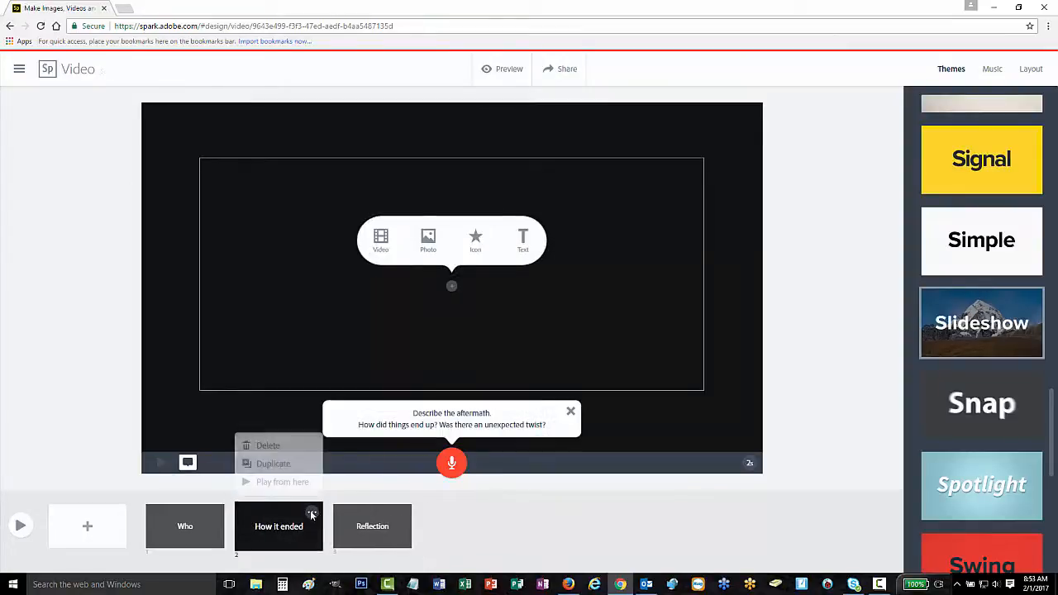
left_click(297, 450)
left_click(299, 477)
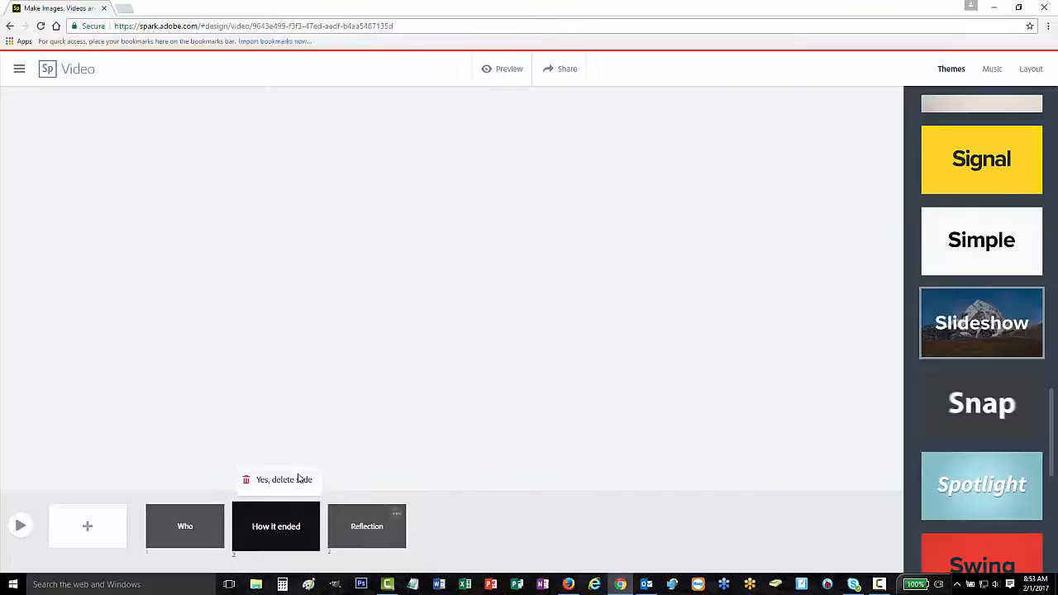
left_click(312, 512)
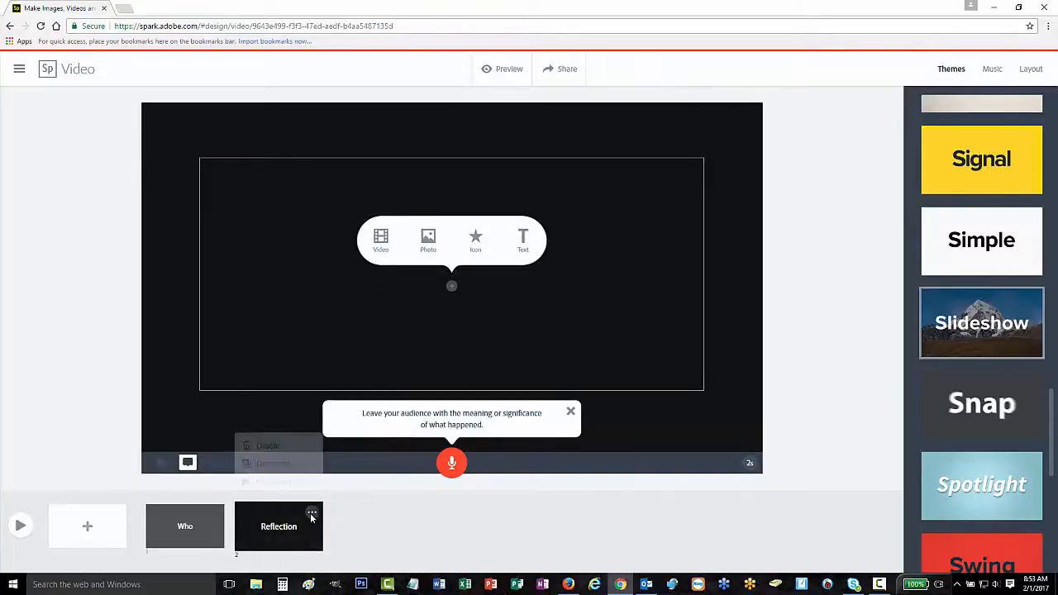
left_click(282, 452)
left_click(284, 480)
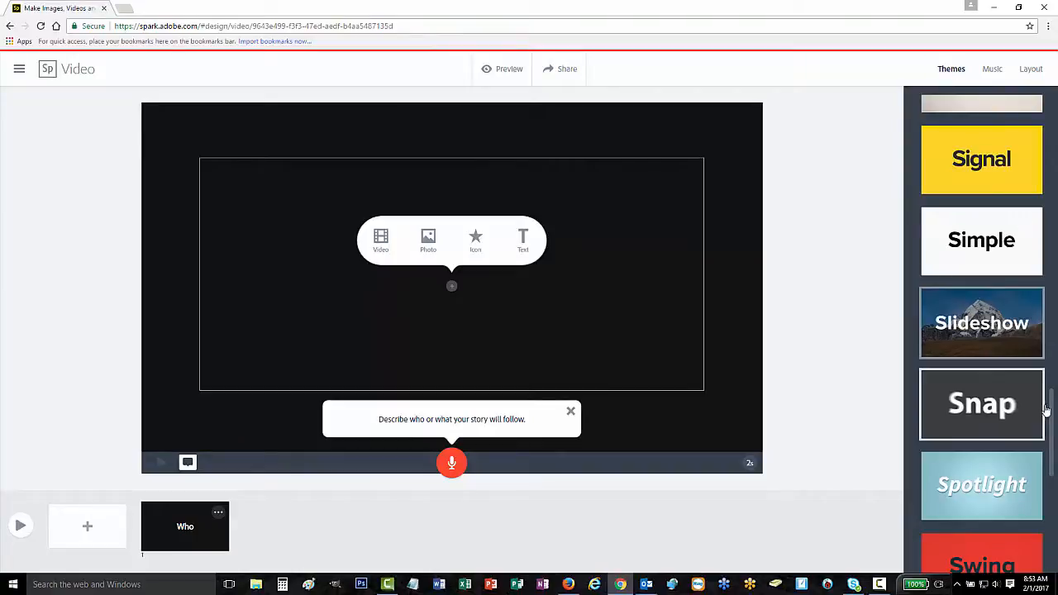
Apply the Dayglow theme to the video
left_click_drag(1055, 422, 1055, 194)
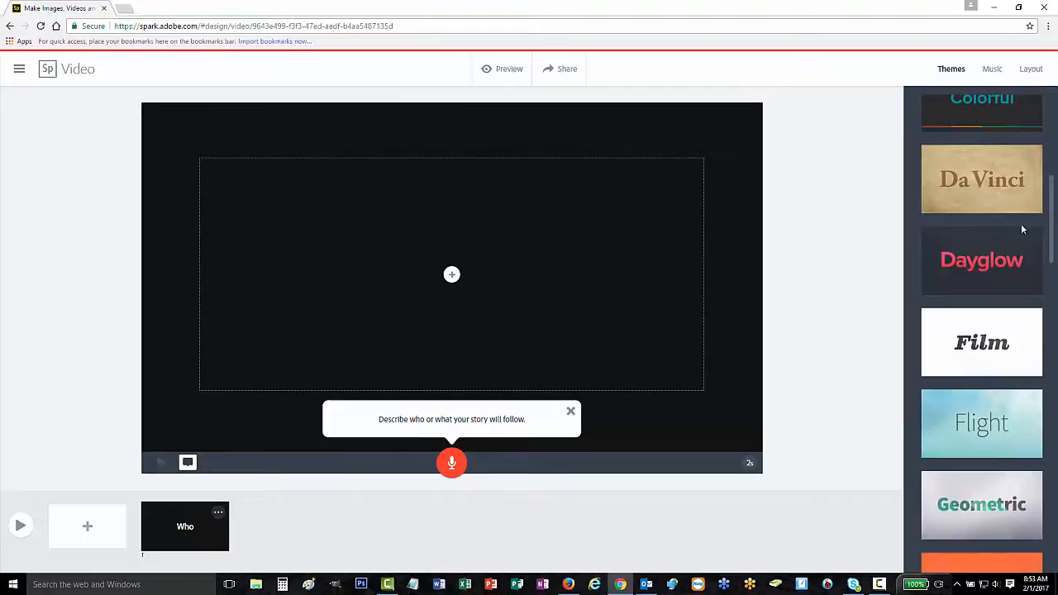
left_click(984, 263)
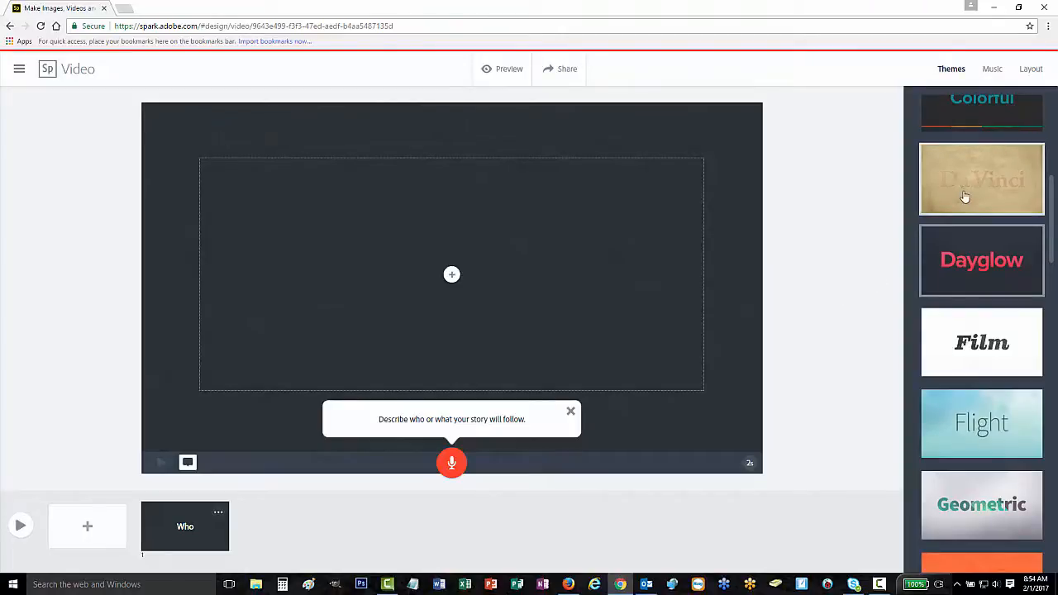
Toggle the background music off and on, adjust its volume, and choose the Stroll in Central Park track
left_click(993, 70)
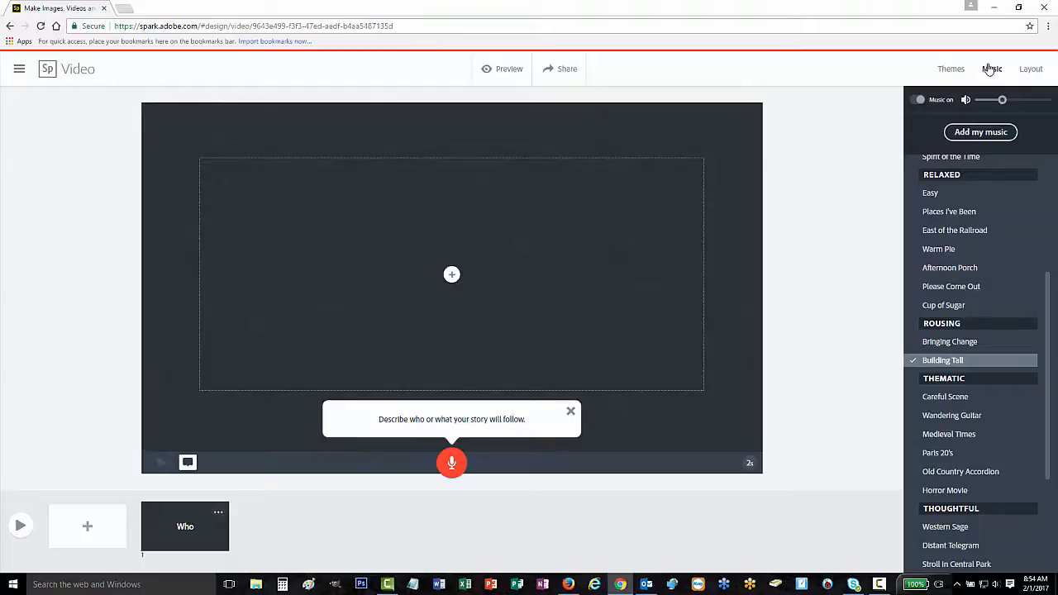
left_click(921, 101)
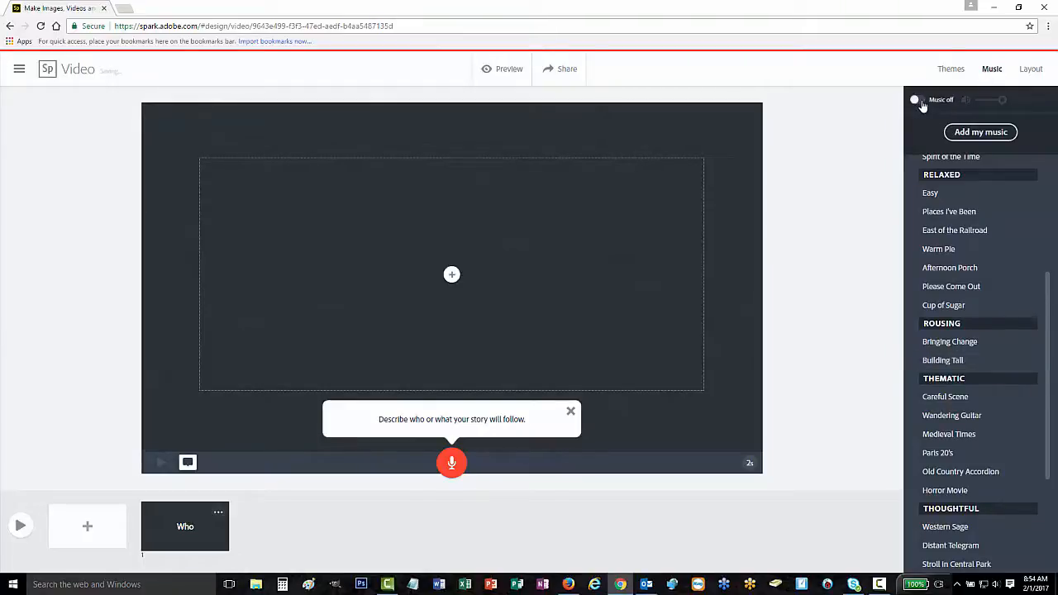
left_click(920, 103)
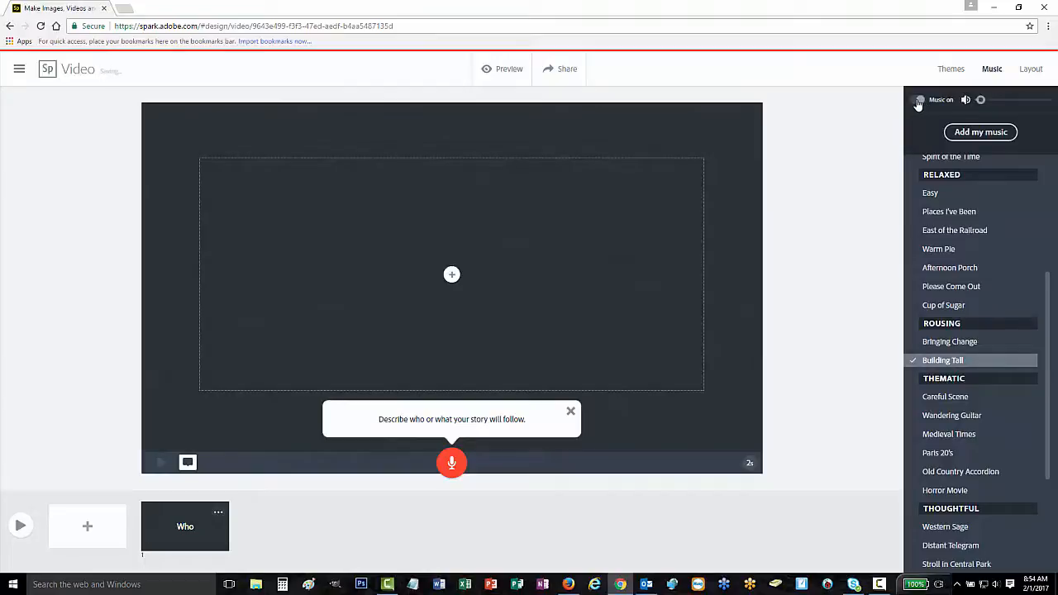
mouse_move(981, 100)
left_mouse_down()
mouse_move(1003, 101)
mouse_move(992, 101)
left_mouse_up()
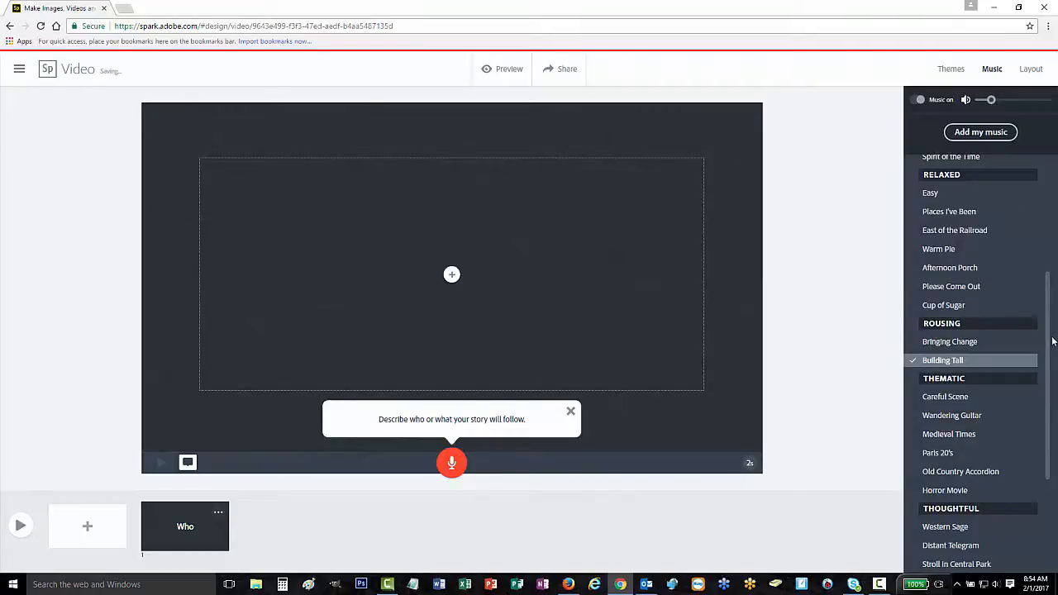
left_click_drag(1050, 341, 1057, 444)
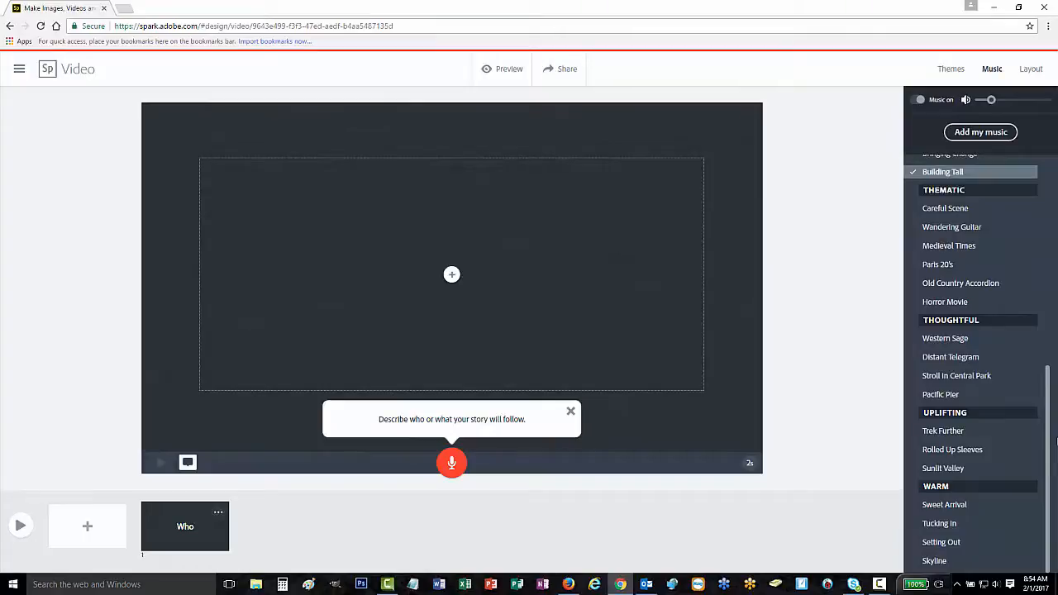
left_click(950, 382)
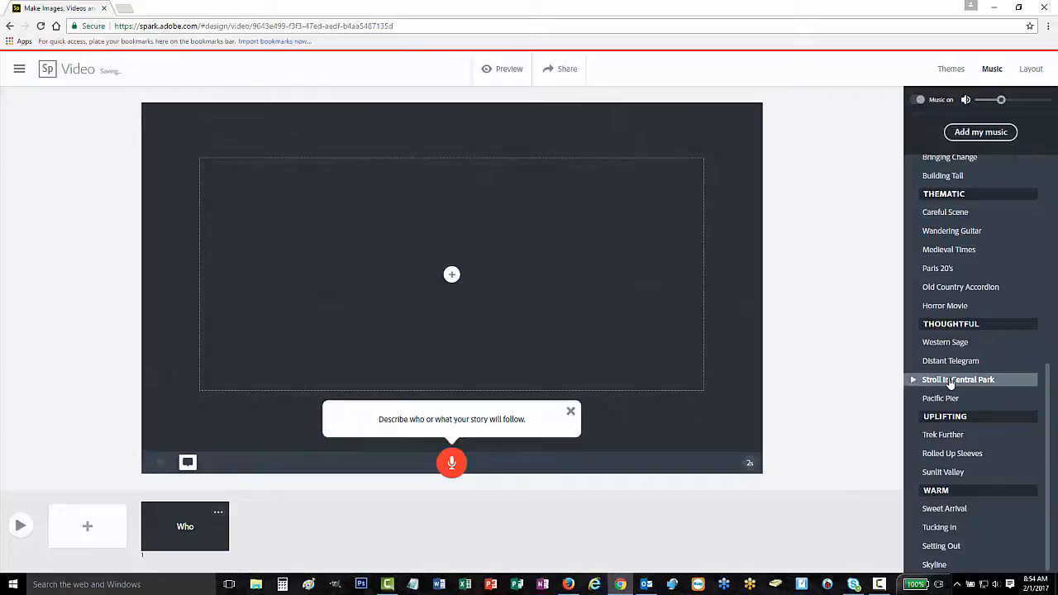
Check the slide layouts, keep One thing, and upload the Butterfly World sign photo to the Who slide
left_click(1032, 73)
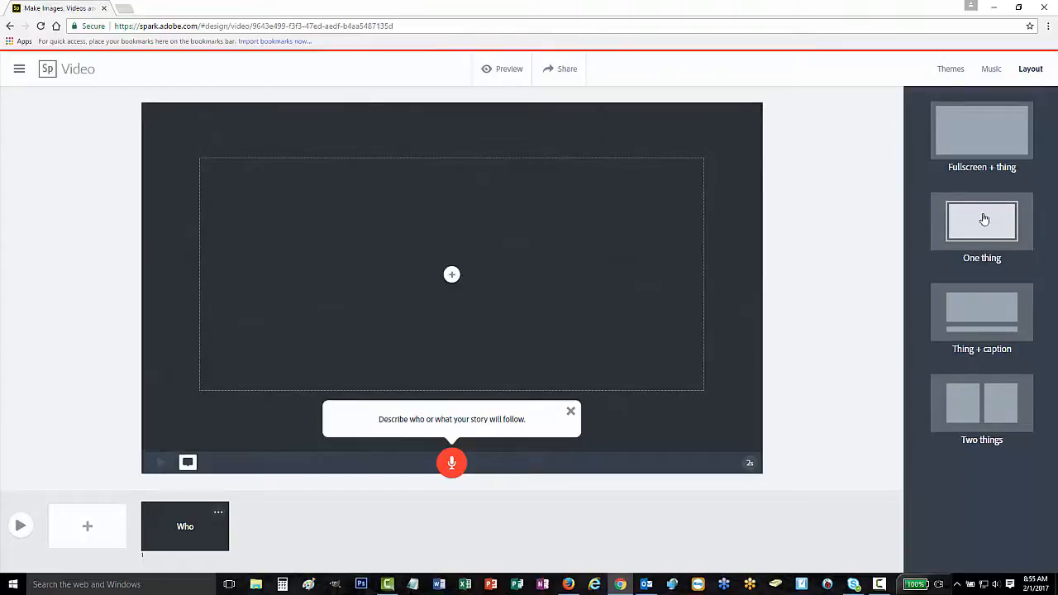
left_click(451, 274)
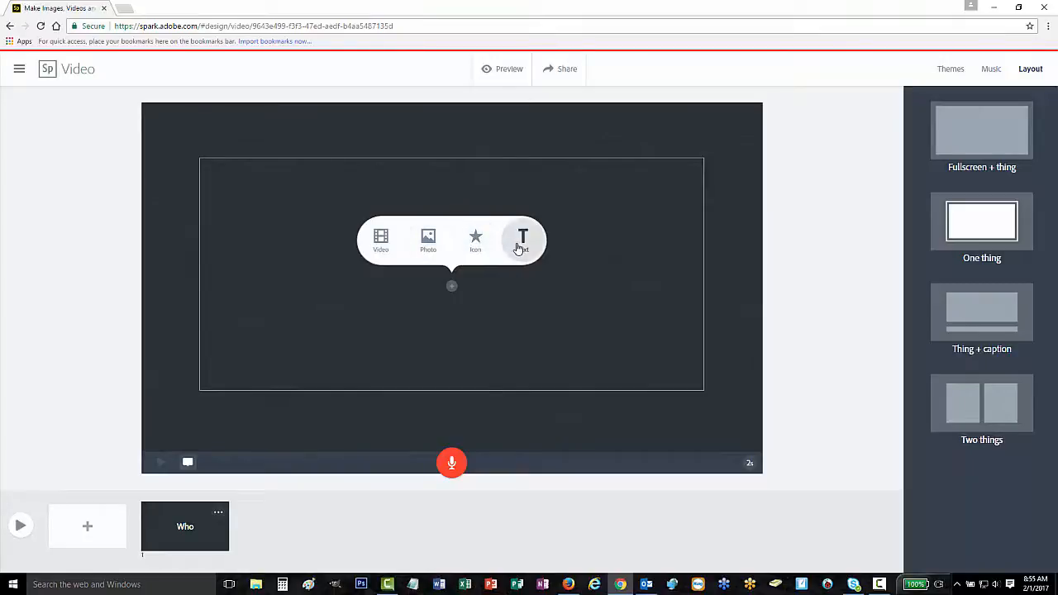
left_click(429, 245)
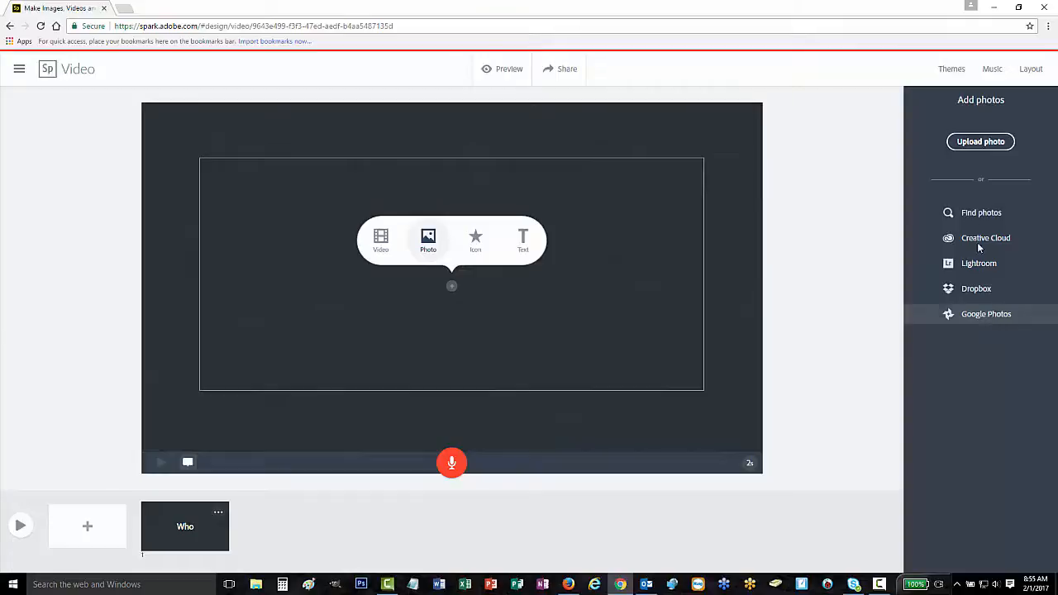
left_click(967, 146)
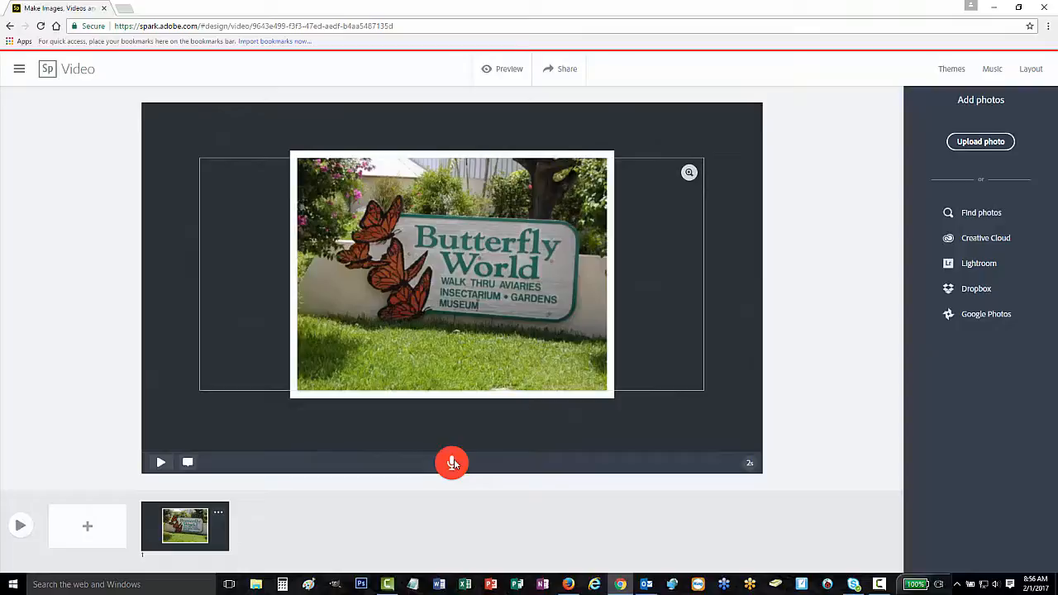
Record voice narration for the slide with the Butterfly World sign photo
left_click(453, 463)
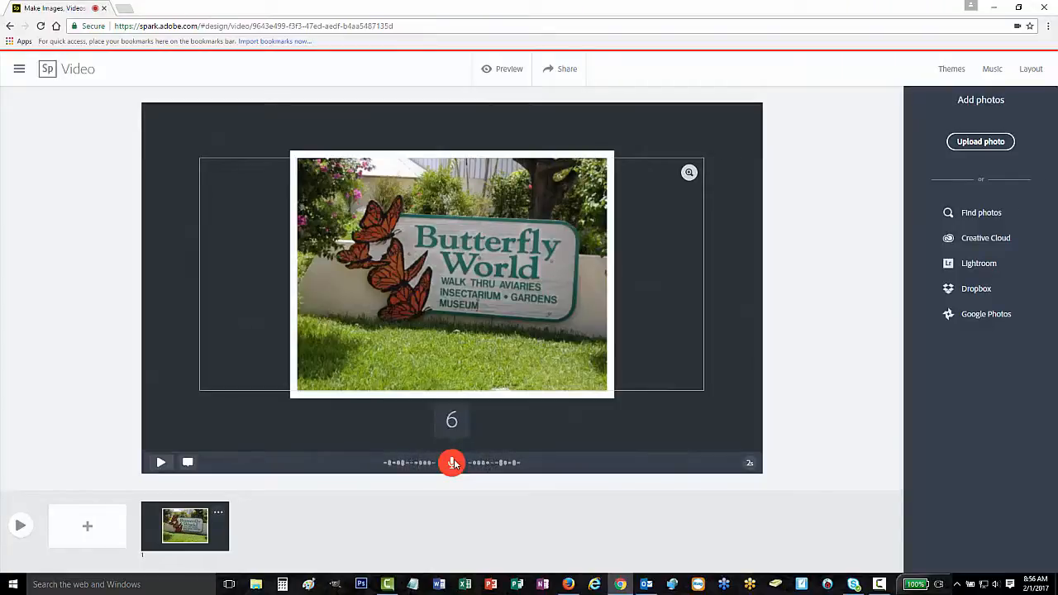
left_click_drag(452, 464, 452, 464)
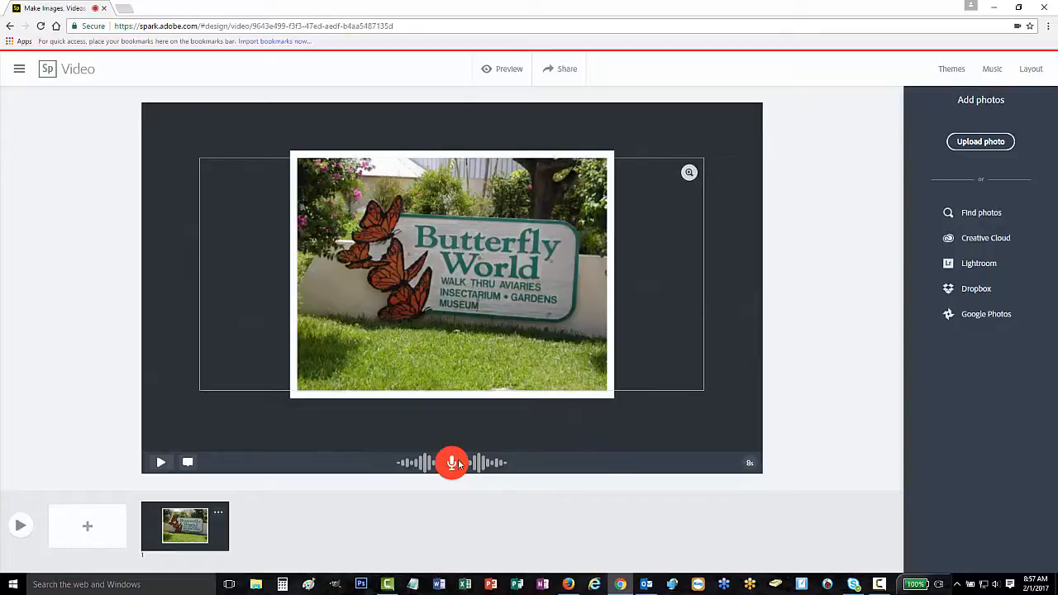
Remove the narration from the Butterfly World sign slide and record a new one
left_click(751, 464)
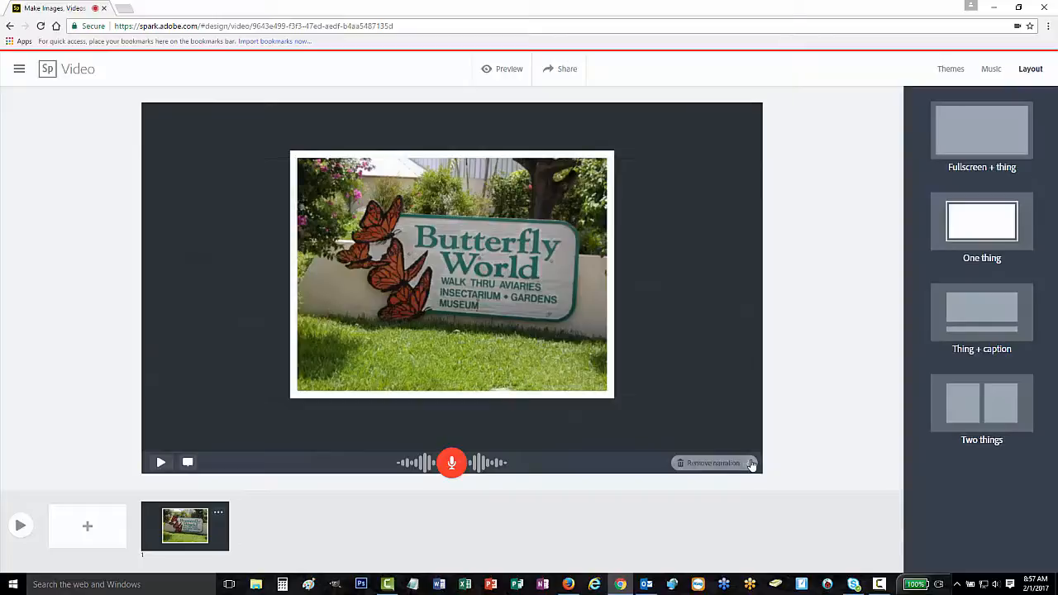
left_click(716, 464)
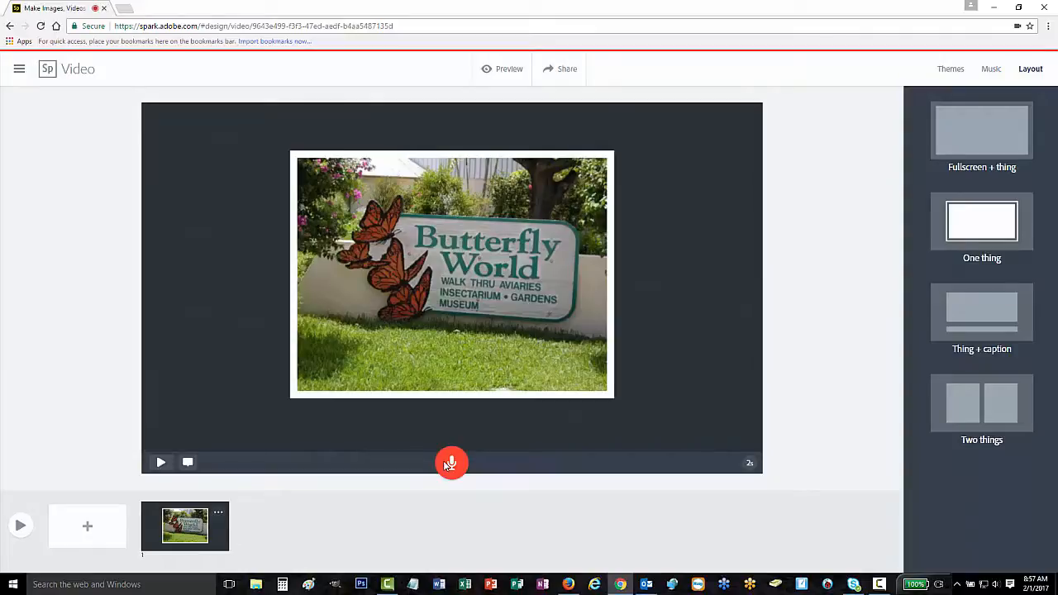
left_click_drag(447, 465, 447, 466)
left_click_drag(446, 466, 447, 465)
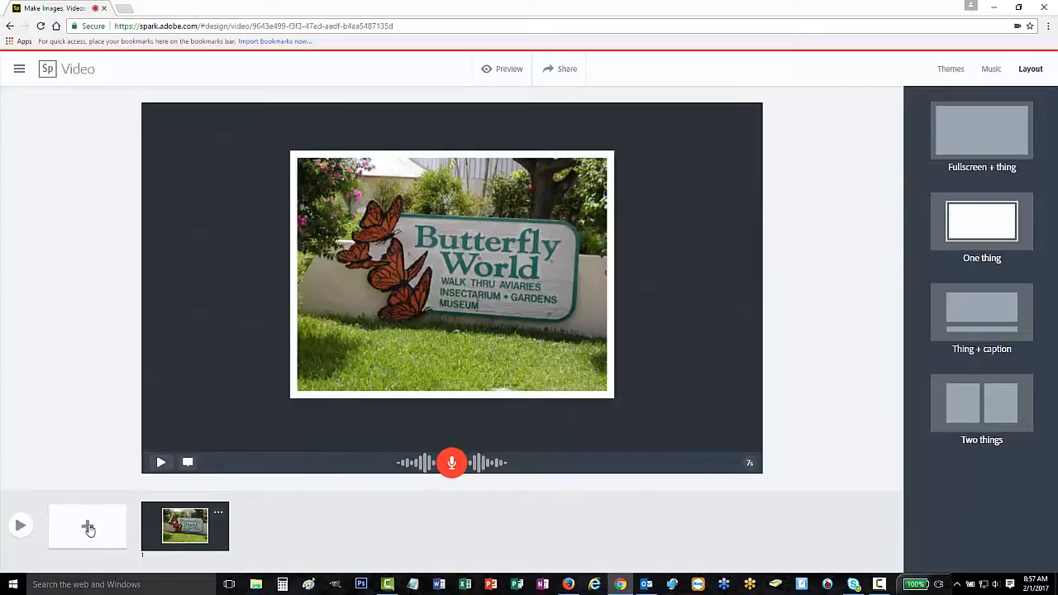
Add a second slide and upload the walkway.JPG photo to it
left_click(88, 526)
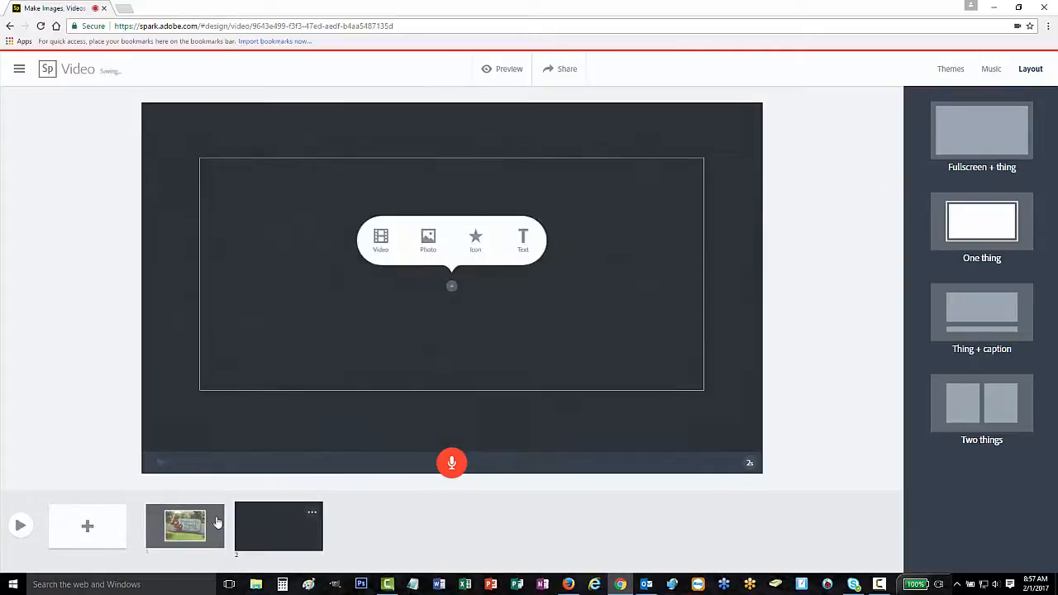
left_click(429, 240)
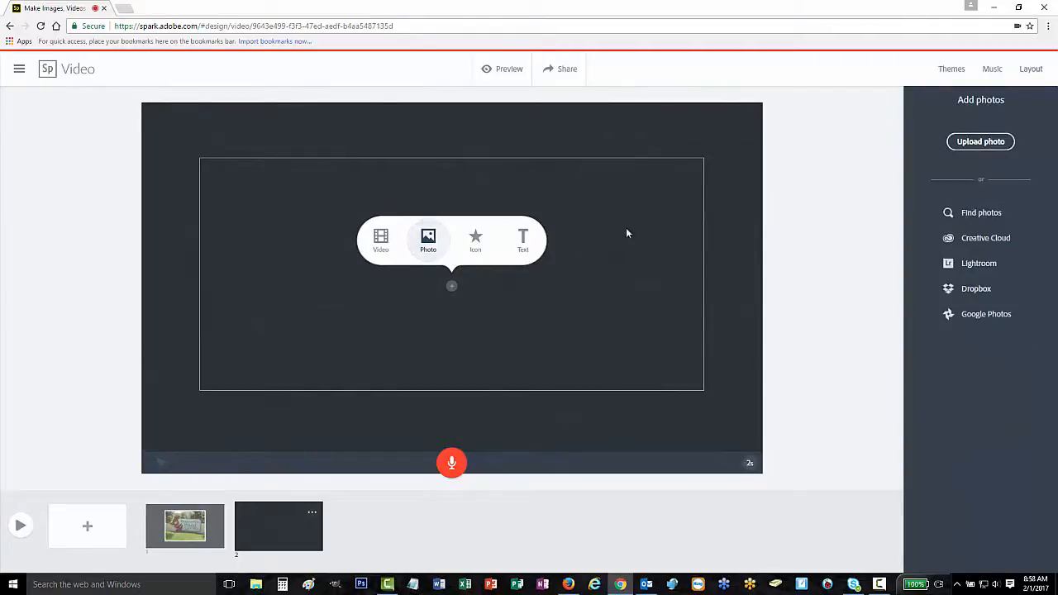
left_click(977, 142)
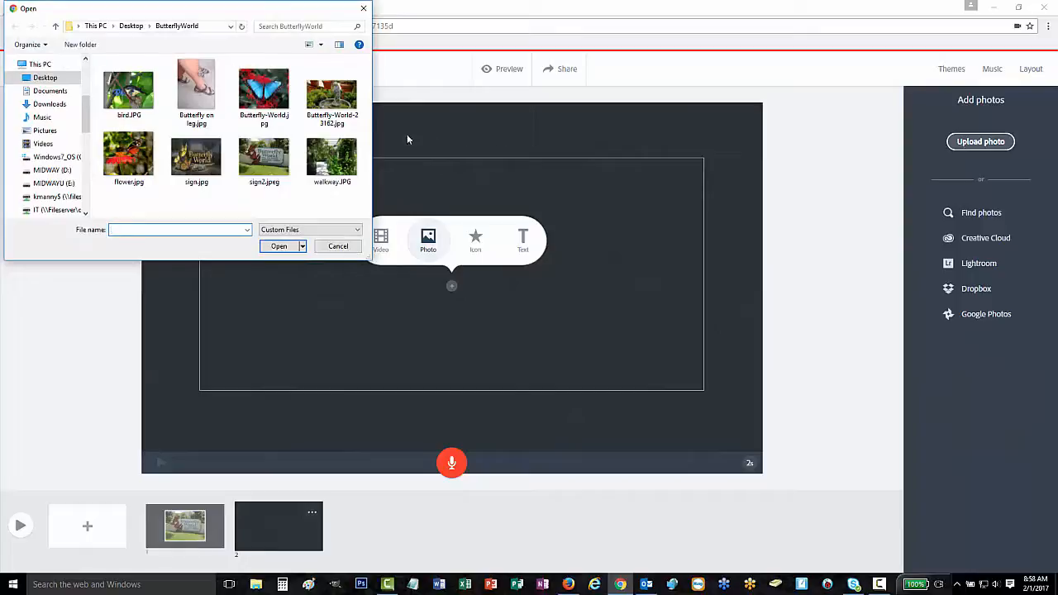
left_click(332, 157)
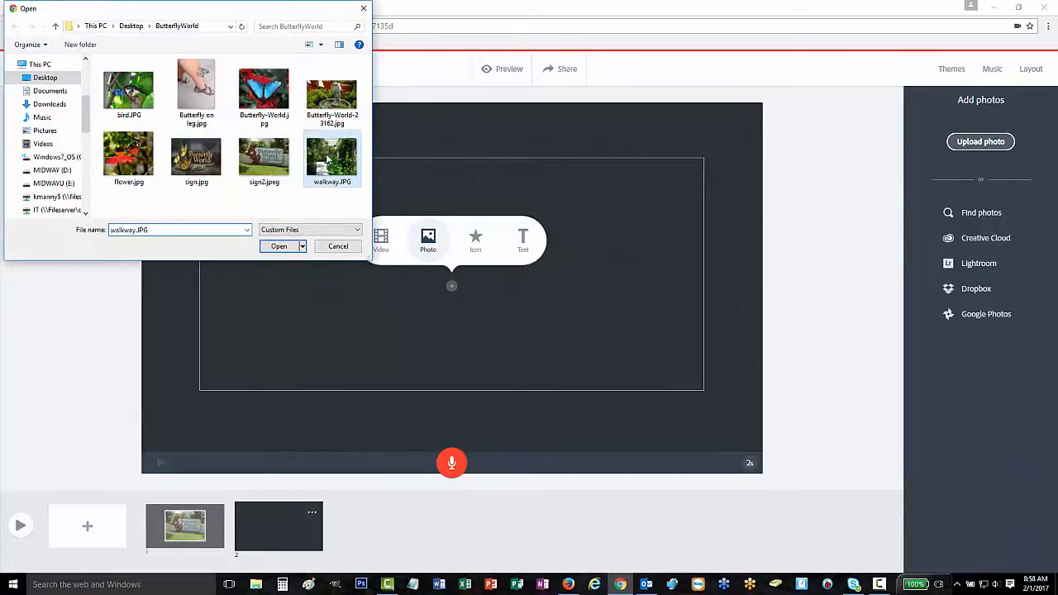
left_click(279, 245)
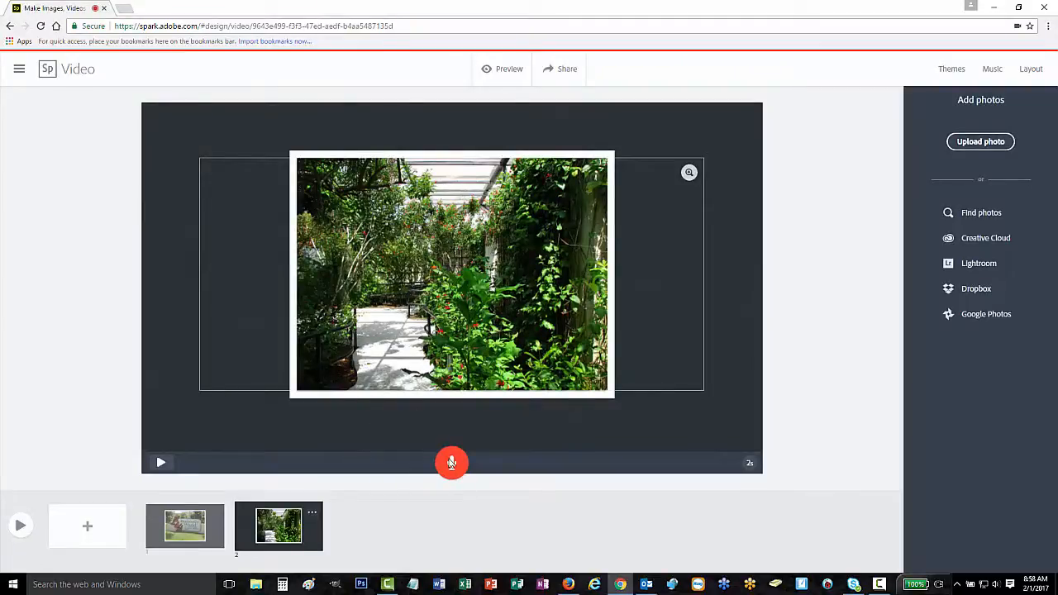
Add a third slide and upload the bird.JPG photo to it
left_click(108, 532)
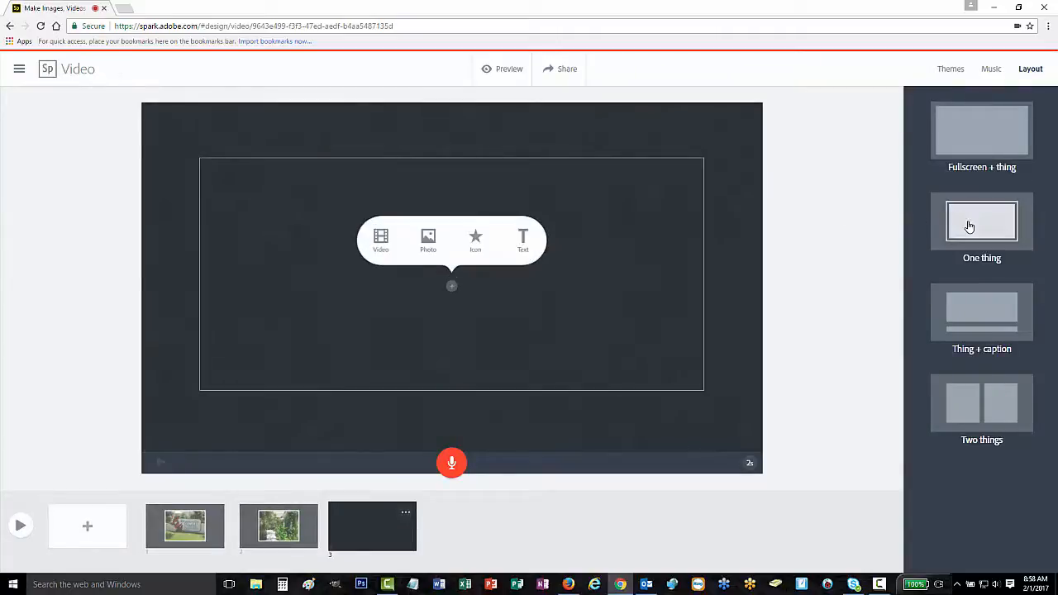
left_click(434, 239)
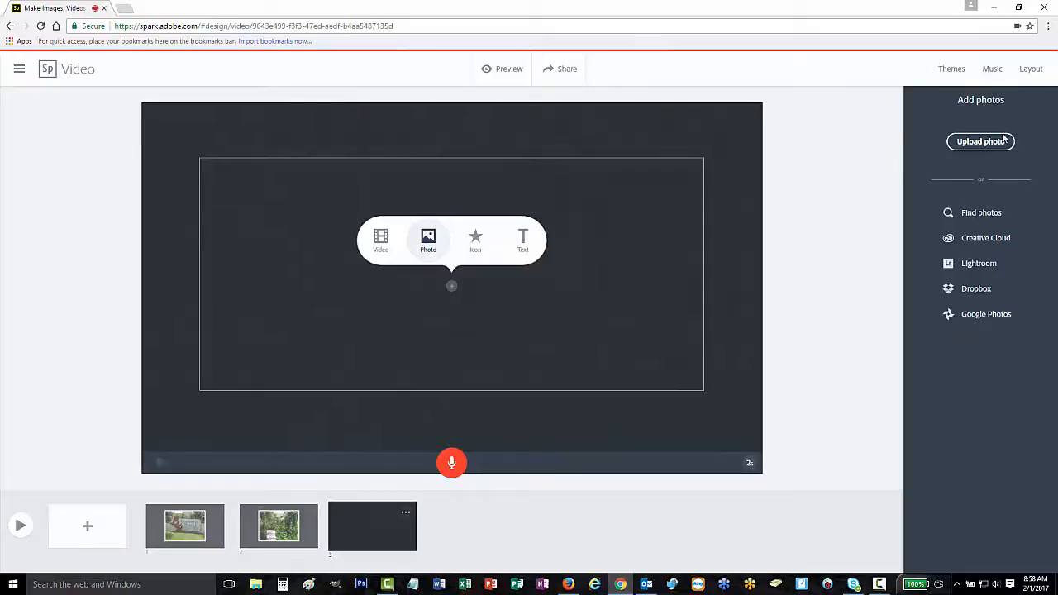
left_click(1002, 142)
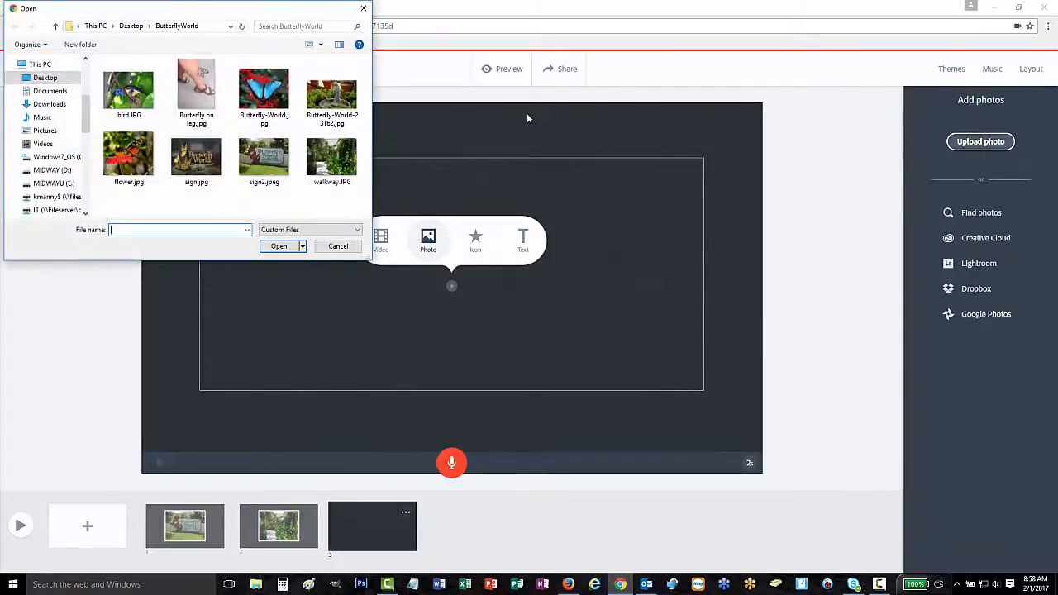
left_click(114, 89)
left_click(279, 246)
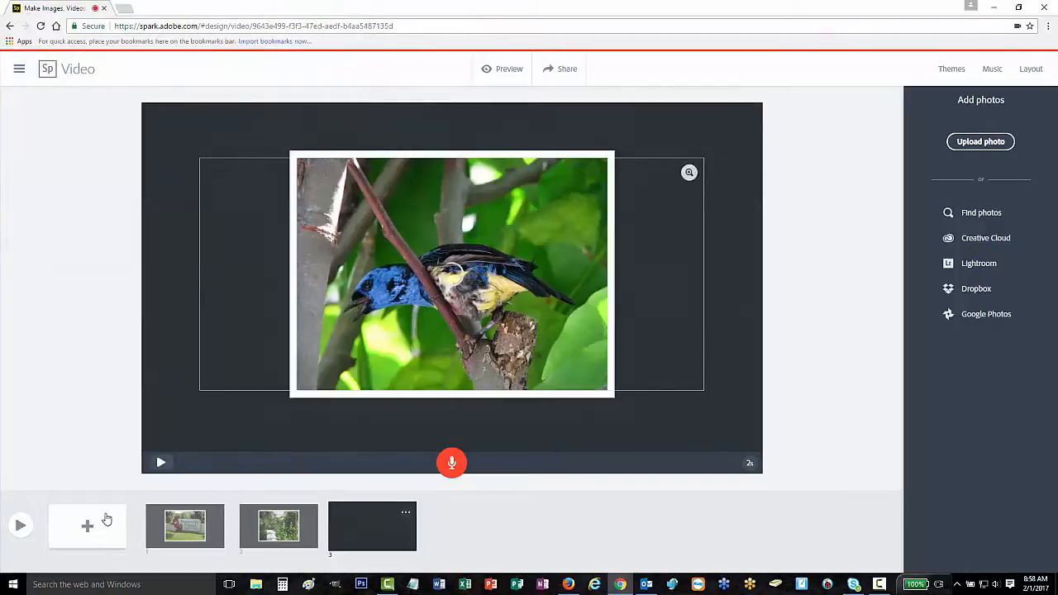
Add a fourth slide and upload the fountain statue photo Butterfly-World-23162.jpg to it
left_click(106, 520)
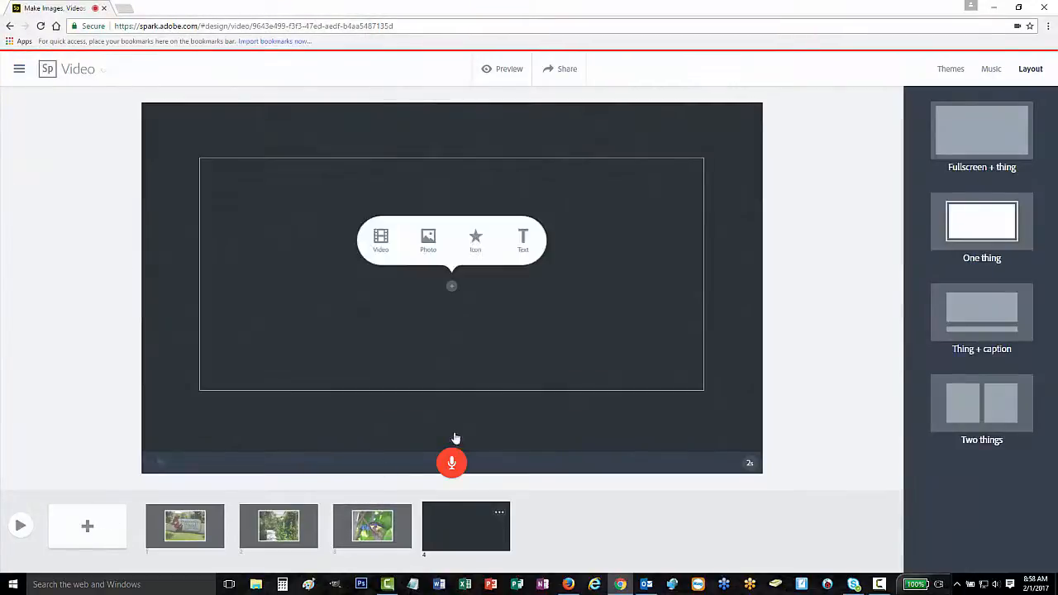
left_click(430, 240)
left_click(981, 141)
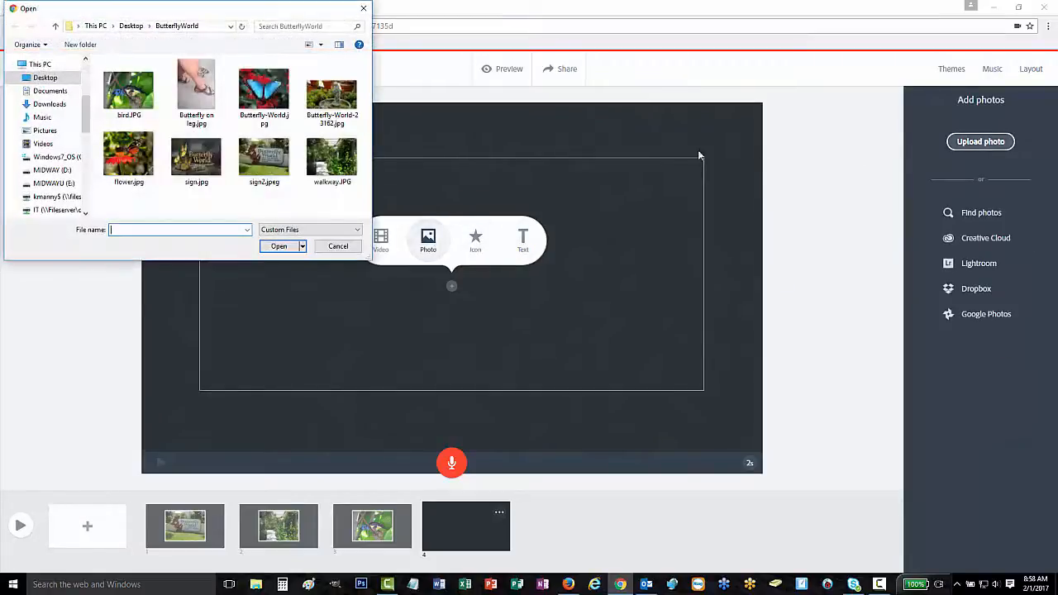
left_click(331, 94)
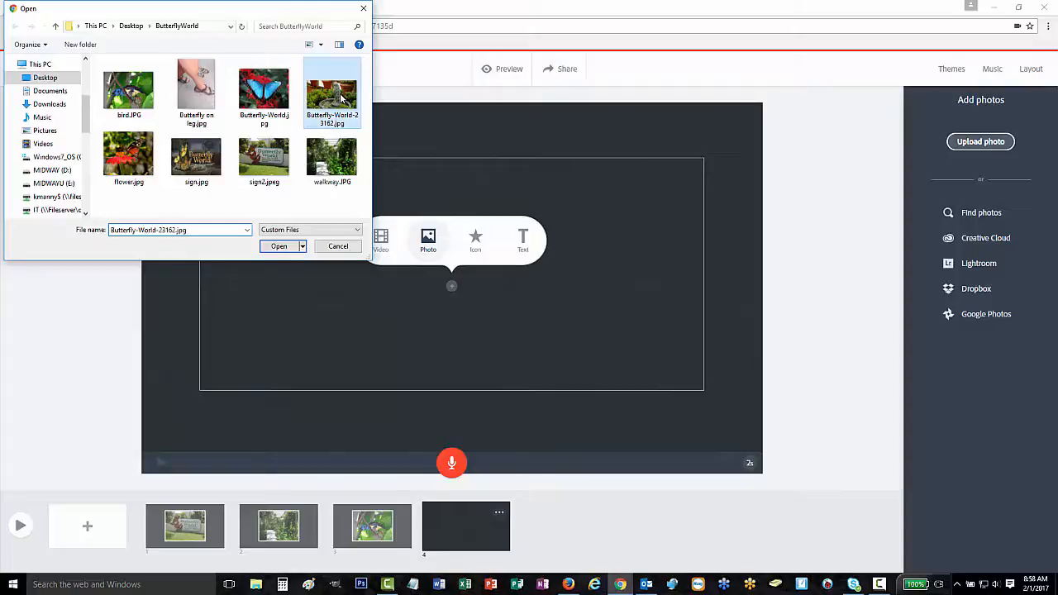
left_click(278, 247)
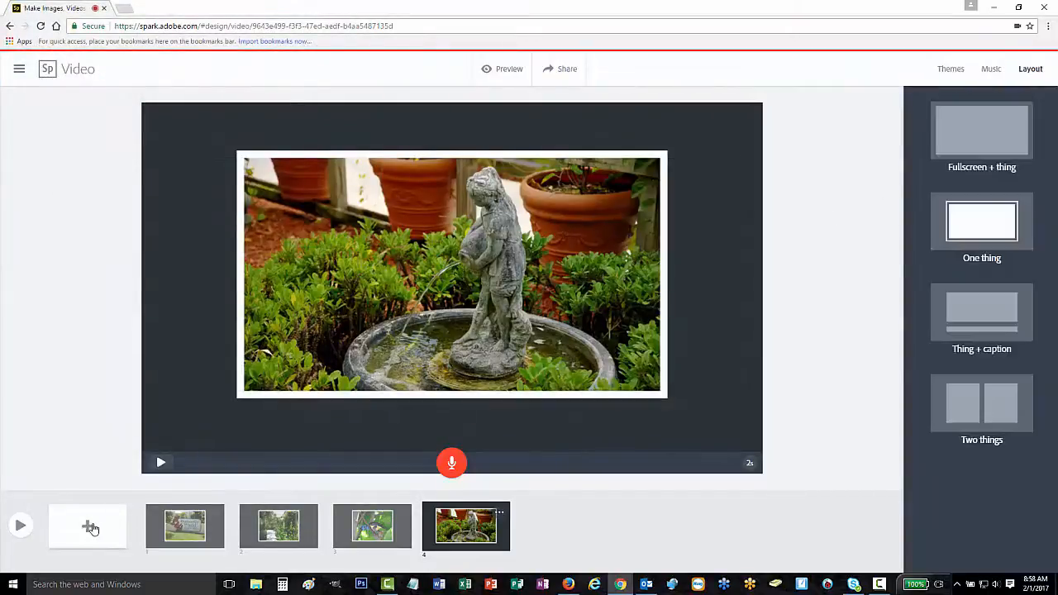
Add a fifth slide and upload the blue butterfly photo Butterfly-World.jpg to it
left_click(129, 527)
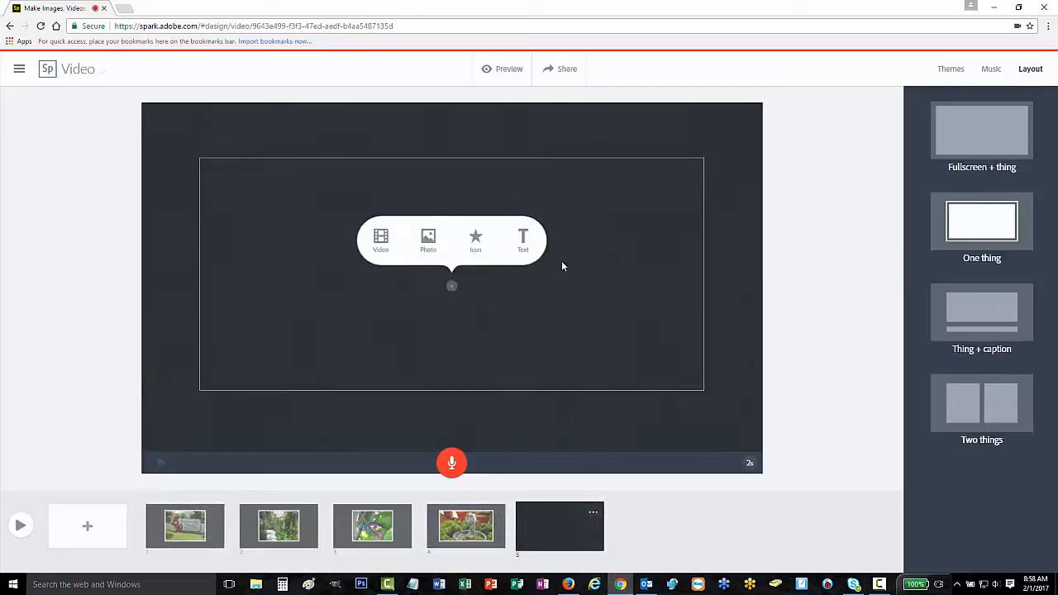
left_click(440, 245)
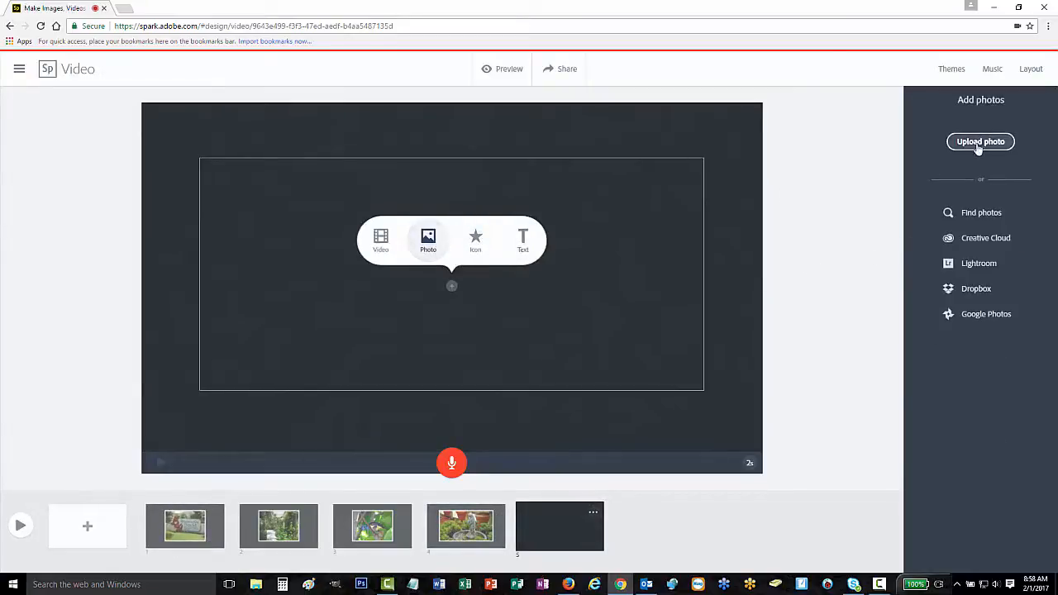
left_click(979, 143)
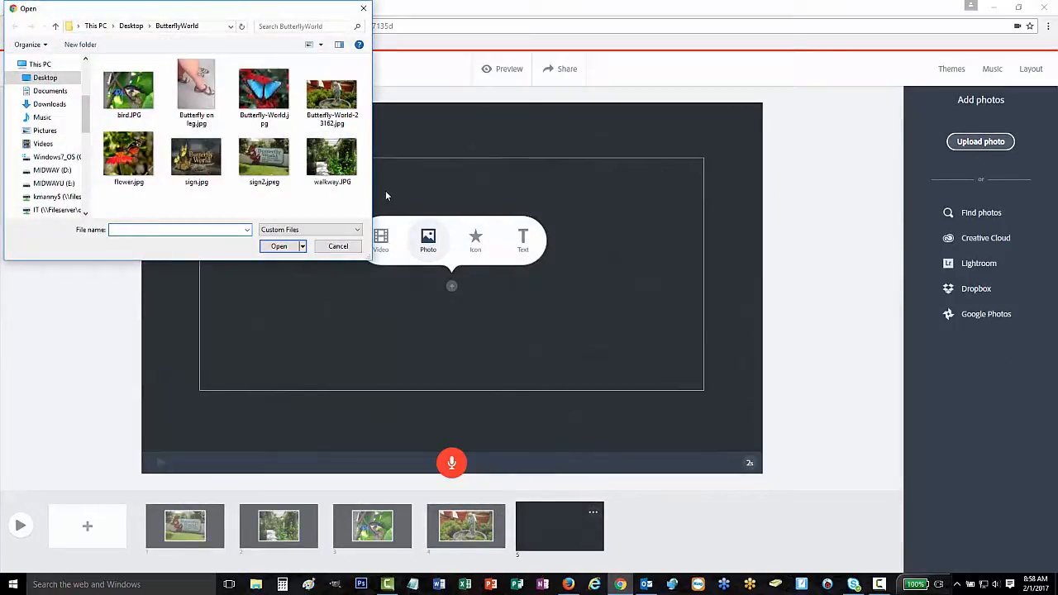
left_click(131, 147)
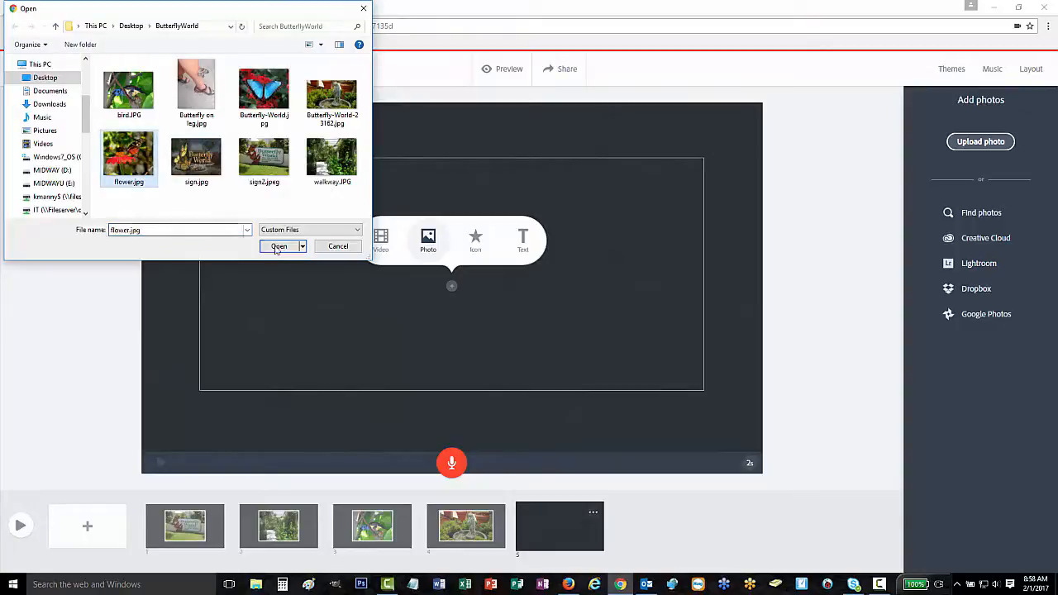
left_click(266, 93)
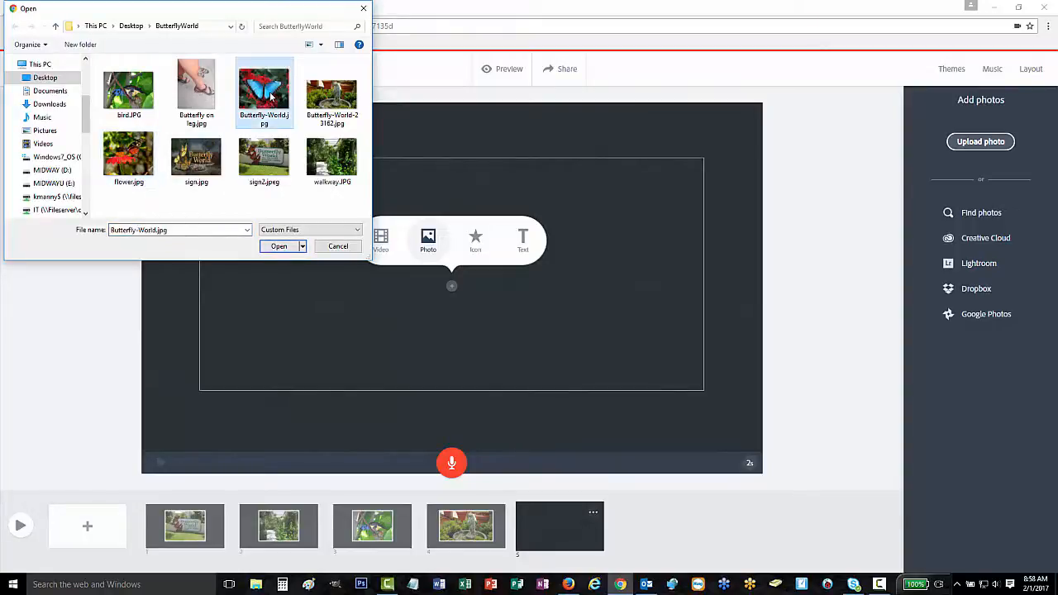
left_click(278, 246)
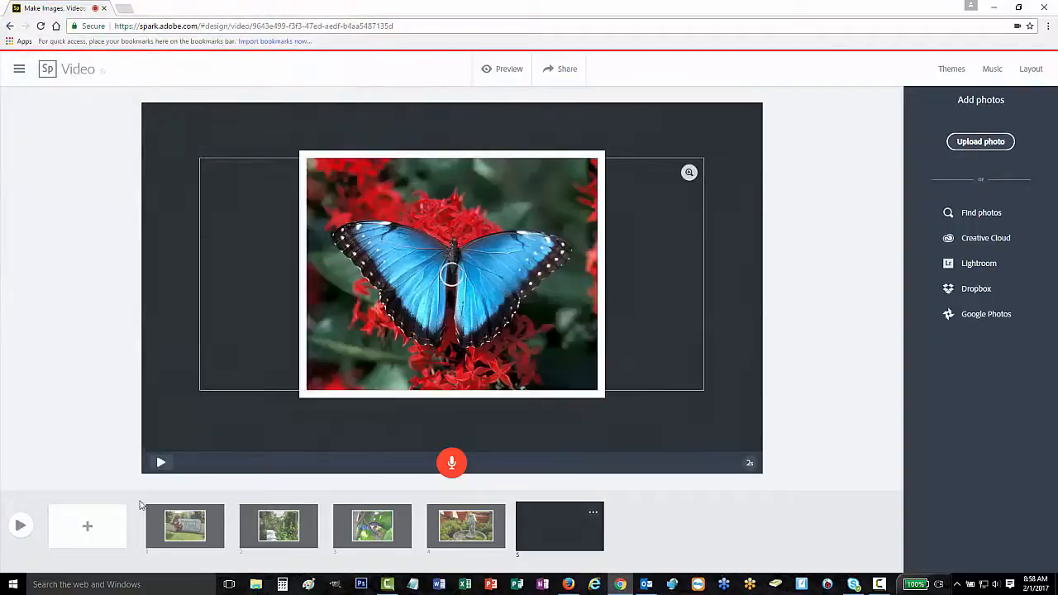
Add a sixth slide and upload the photo Butterfly on leg.jpg to it
left_click(91, 530)
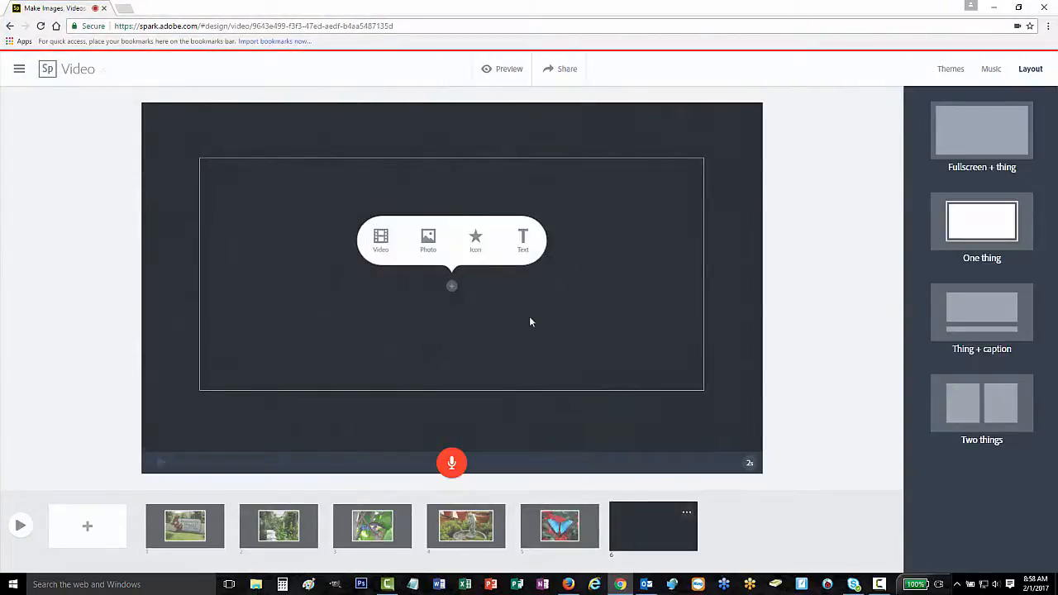
left_click(428, 241)
left_click(981, 143)
left_click(198, 91)
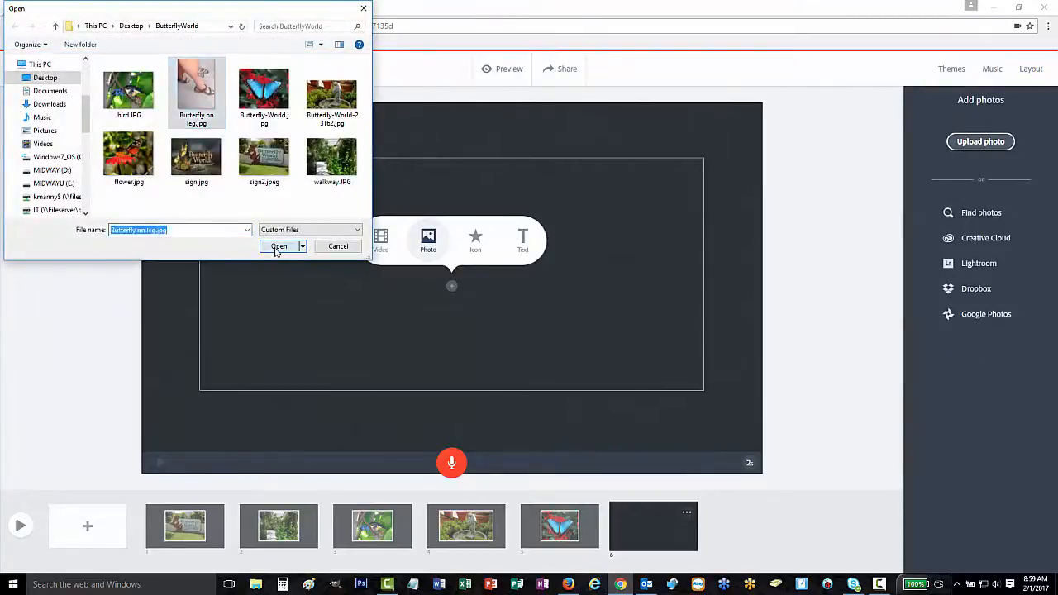
left_click(277, 247)
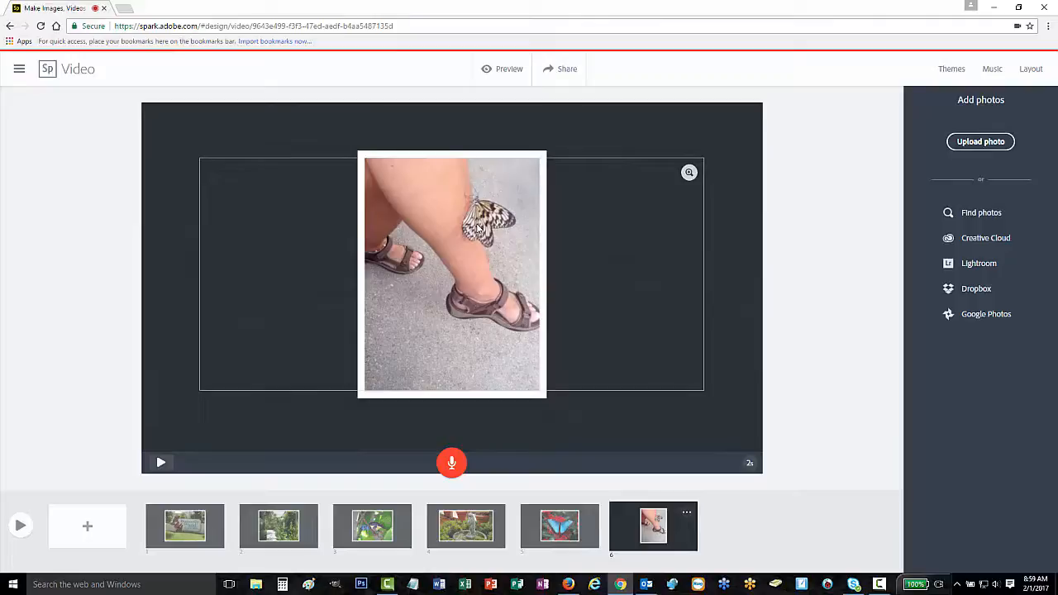
Switch the butterfly-on-leg slide to the Thing + caption layout and add the caption "Very tickle-ly!"
left_click(1030, 71)
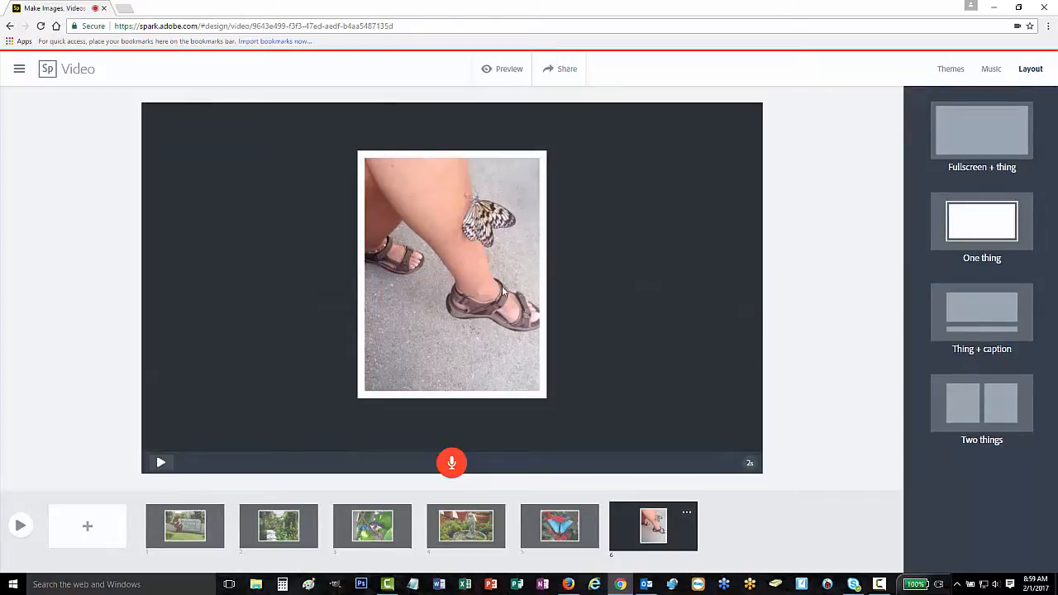
left_click(973, 313)
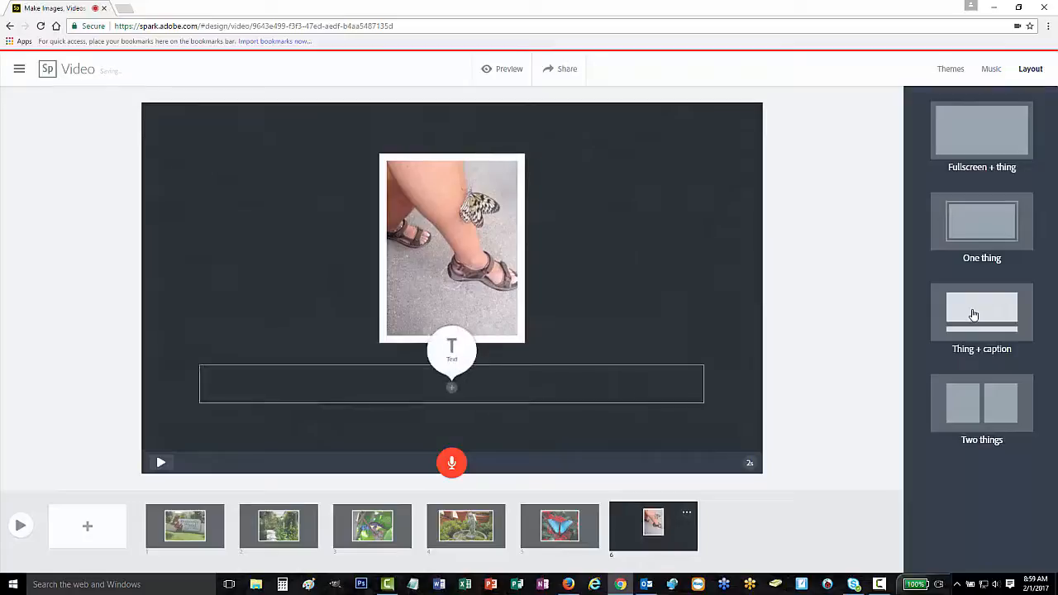
left_click(452, 392)
type("Very")
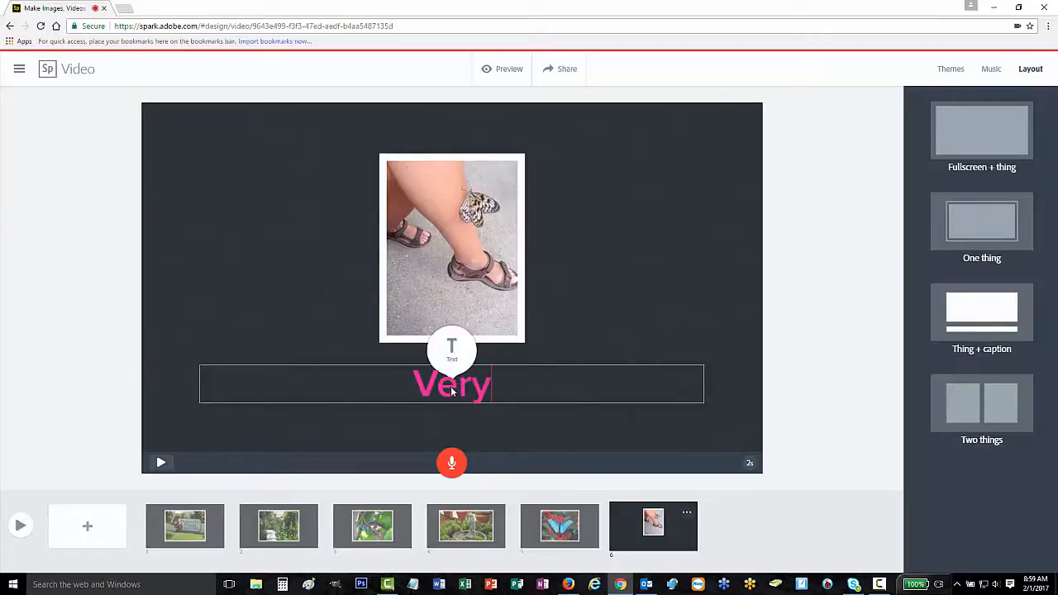
type(" tickl")
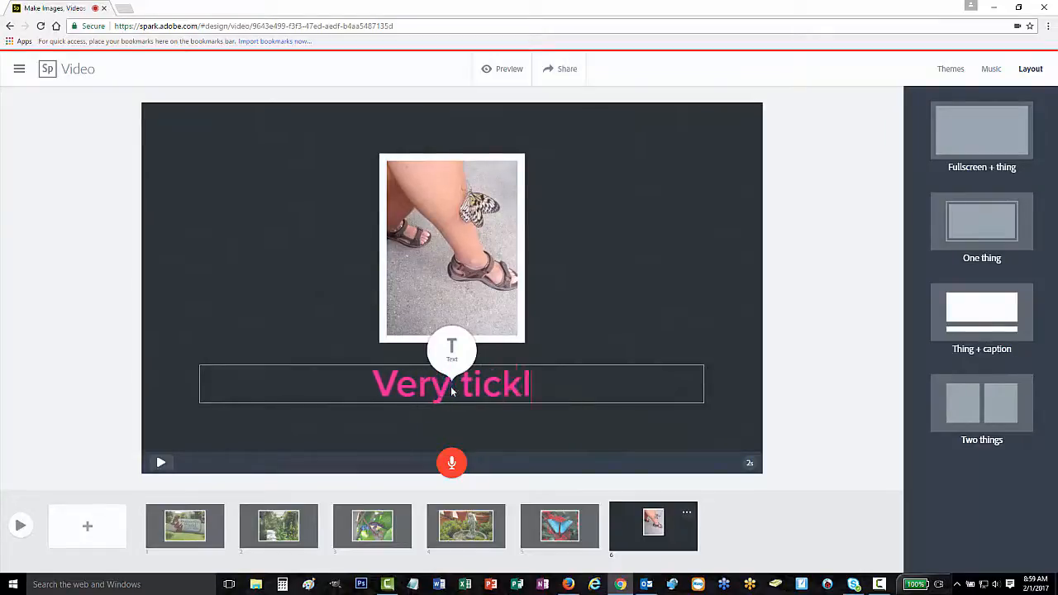
type("e-ly!")
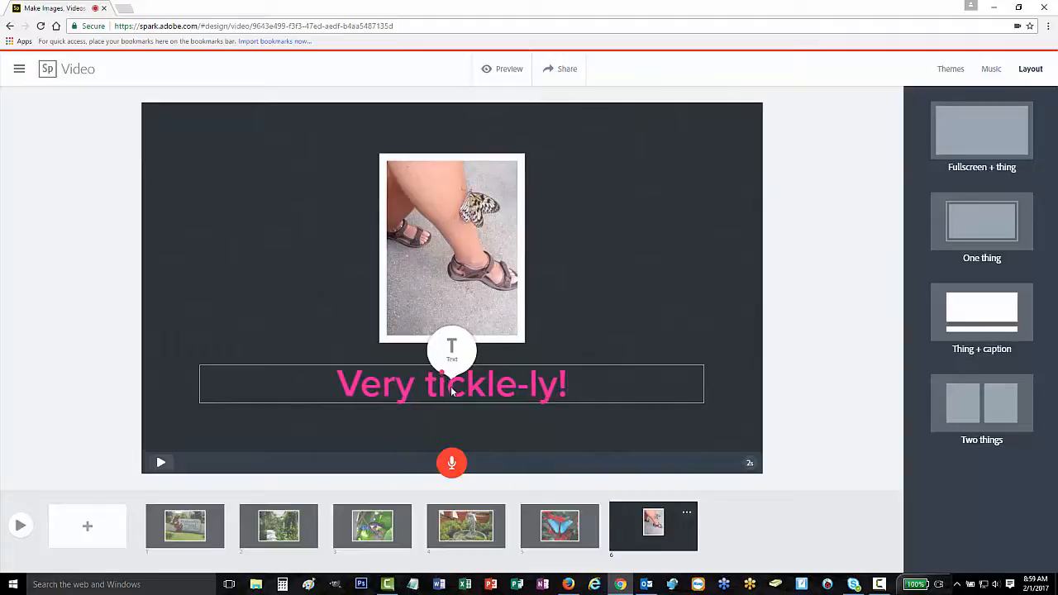
left_click(807, 451)
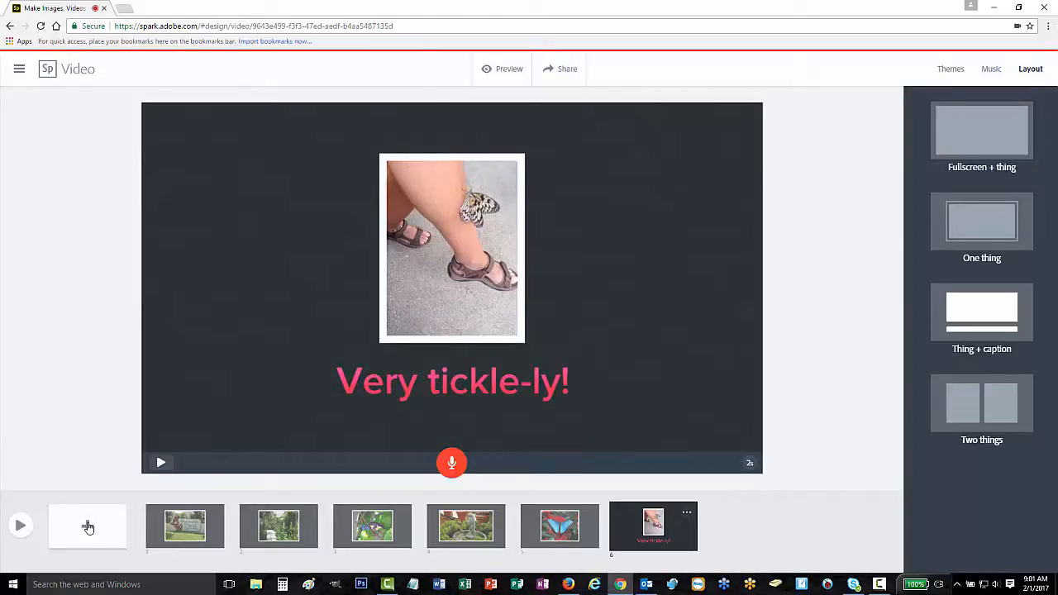
Add a seventh slide, search the icons for "rating" and insert the five-star rating icon
left_click(87, 527)
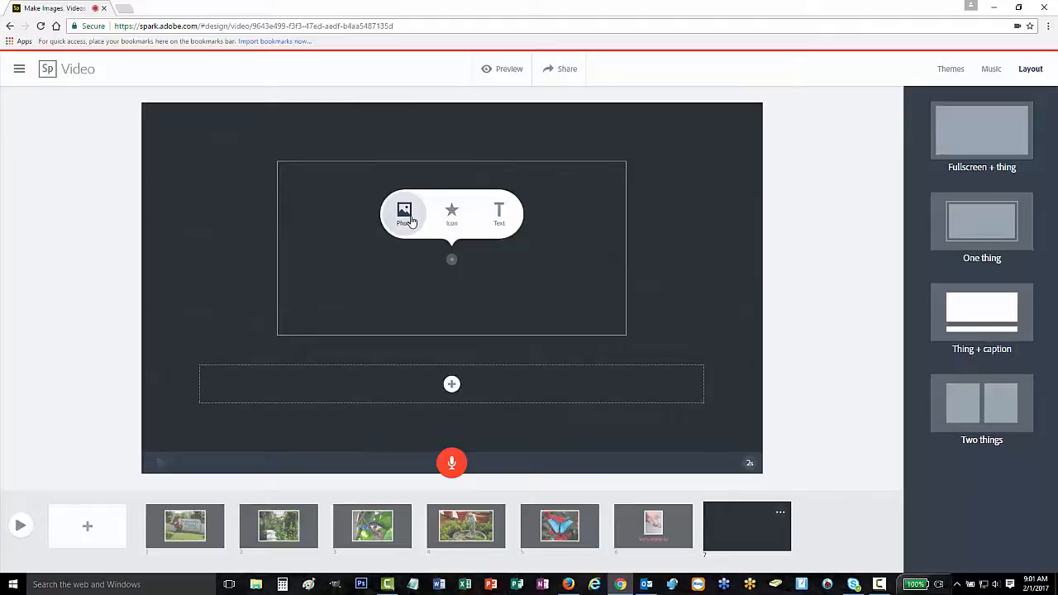
left_click(453, 215)
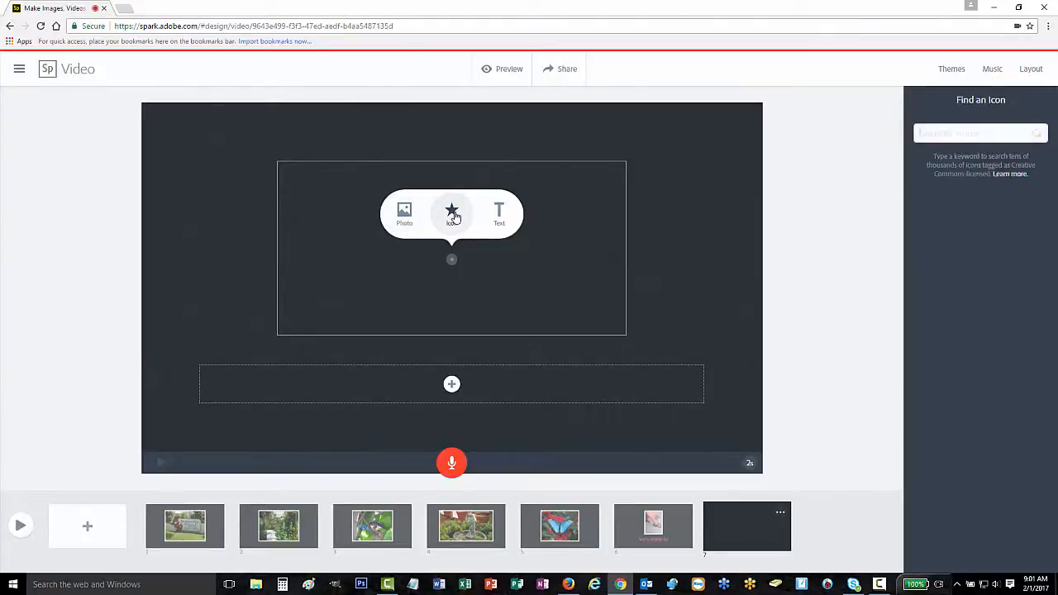
type("tra")
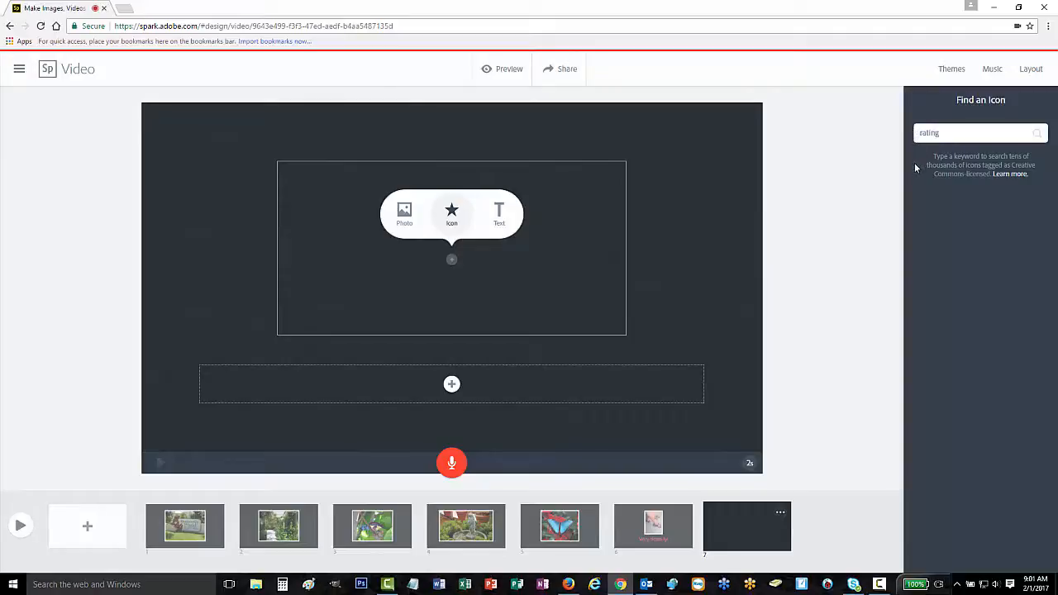
key("Return")
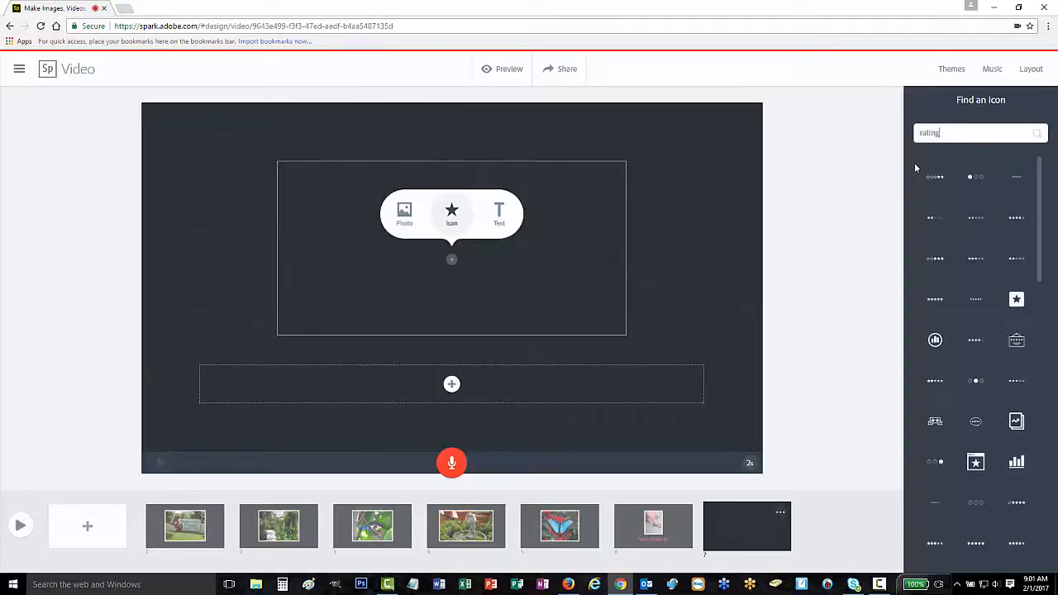
left_click(982, 544)
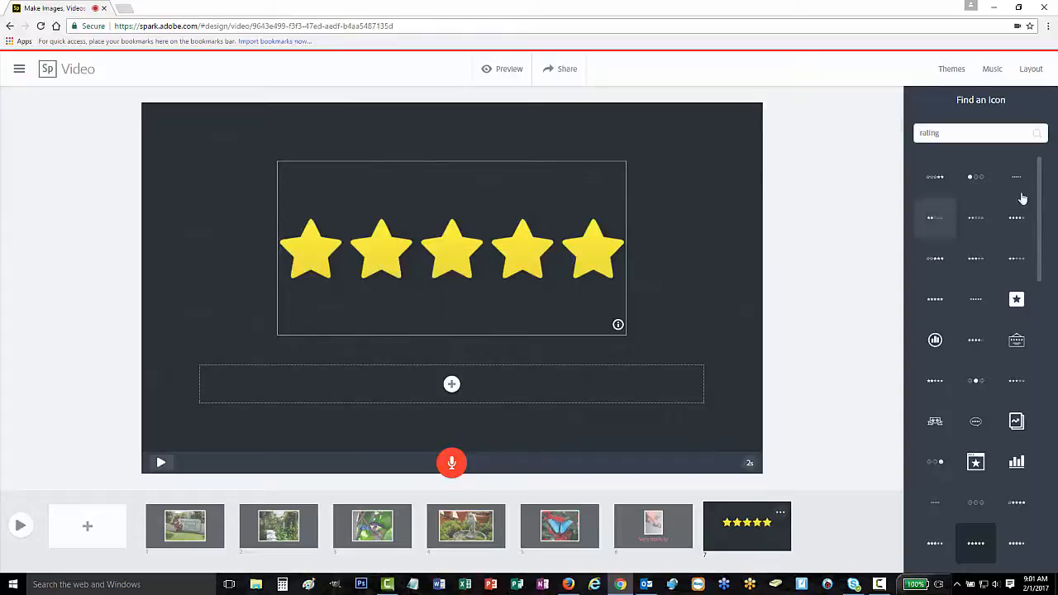
Try the One thing layout on the five-star slide and switch back to Thing + caption
left_click(1034, 70)
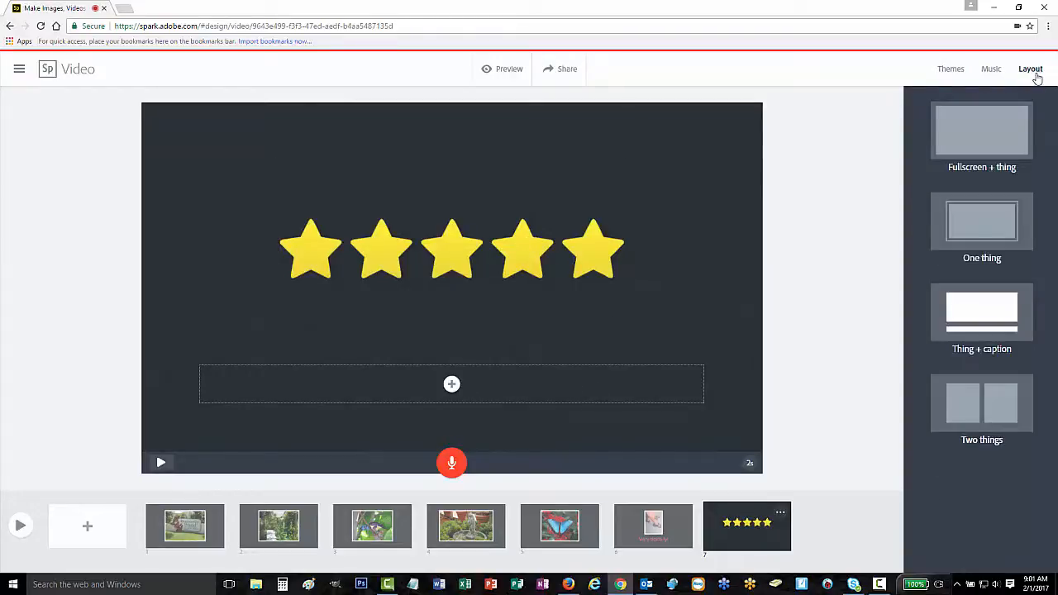
left_click(993, 225)
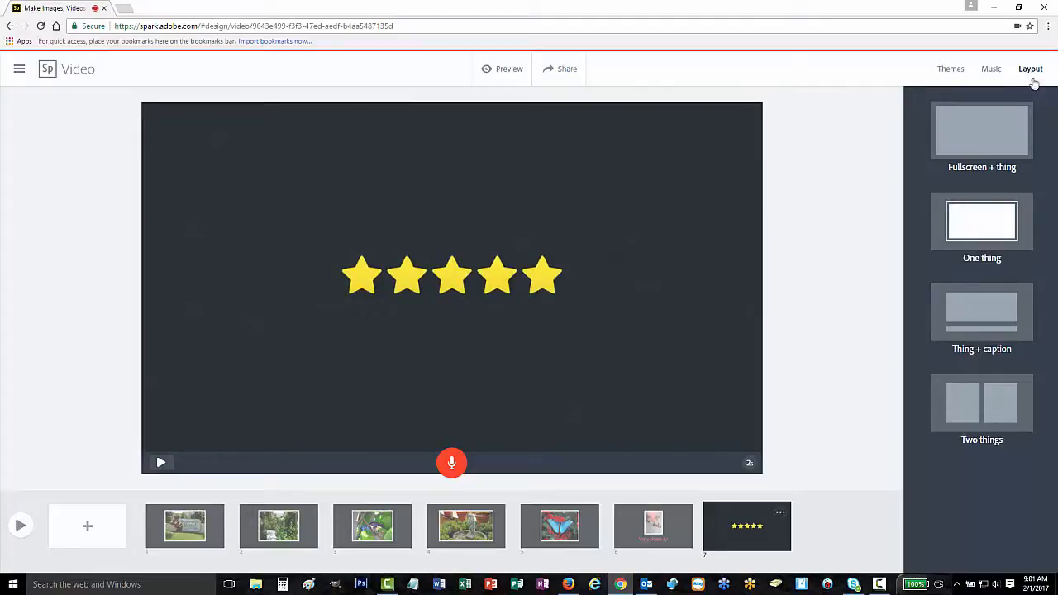
left_click(997, 320)
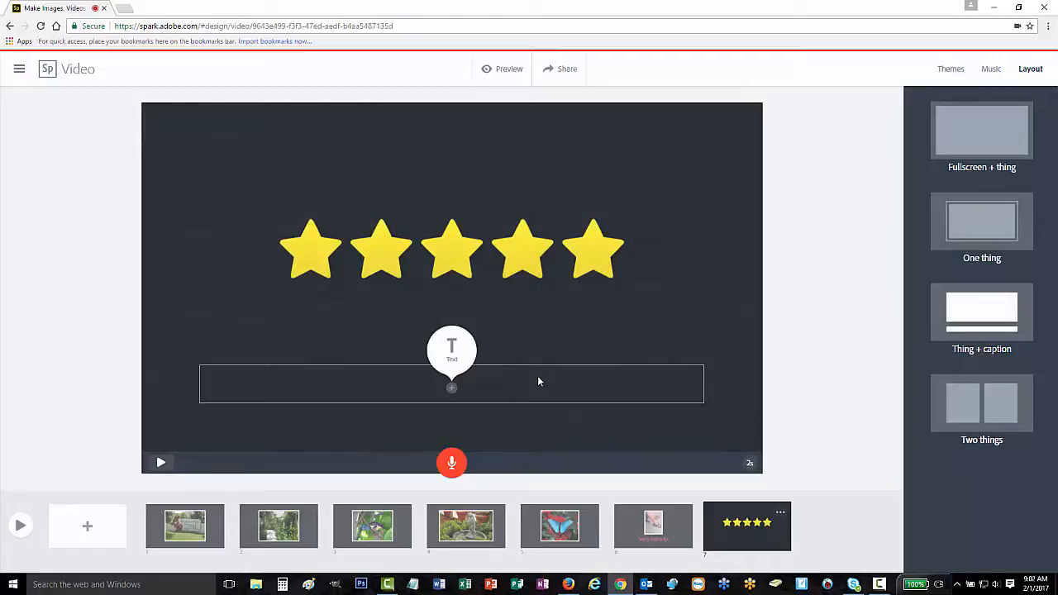
Add the caption "Five star rating!" below the stars on the seventh slide
left_click(451, 393)
type("Five star rating!")
left_click(842, 287)
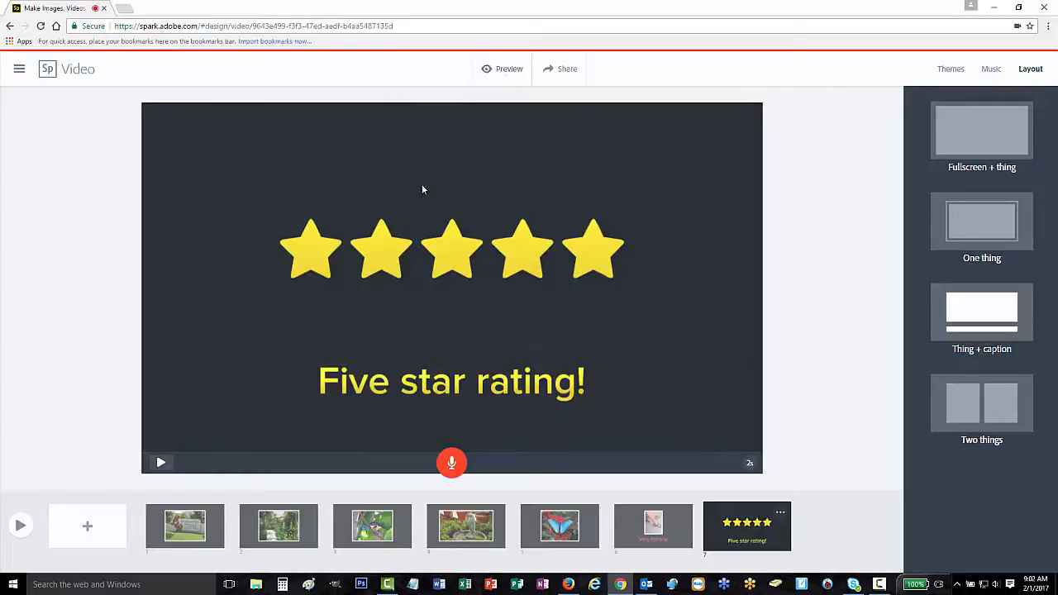
Review the replacement options for the bird photo on slide 3 and select the fountain statue slide
left_click(404, 523)
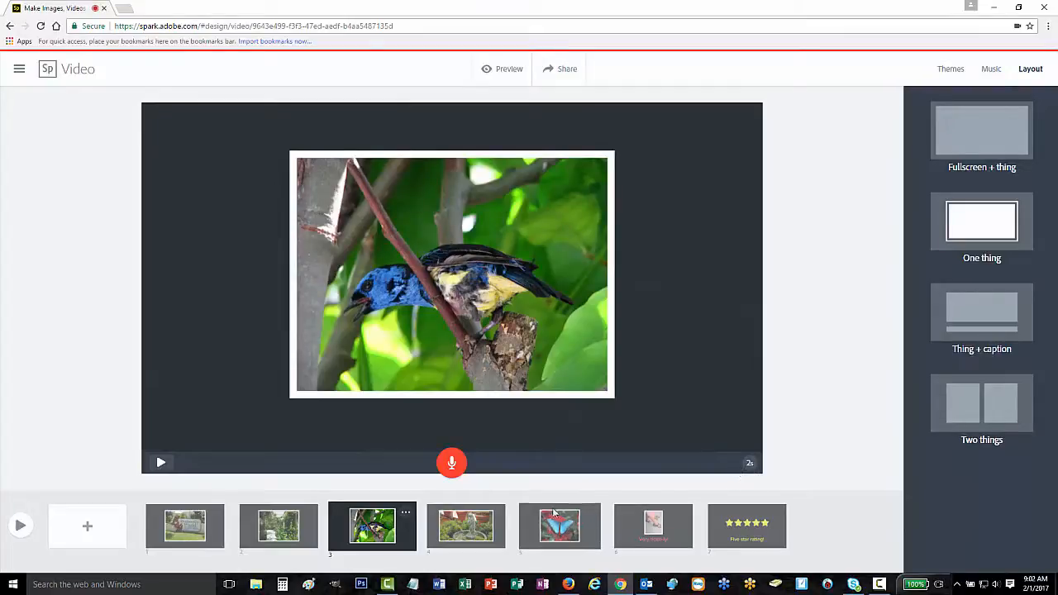
left_click(481, 283)
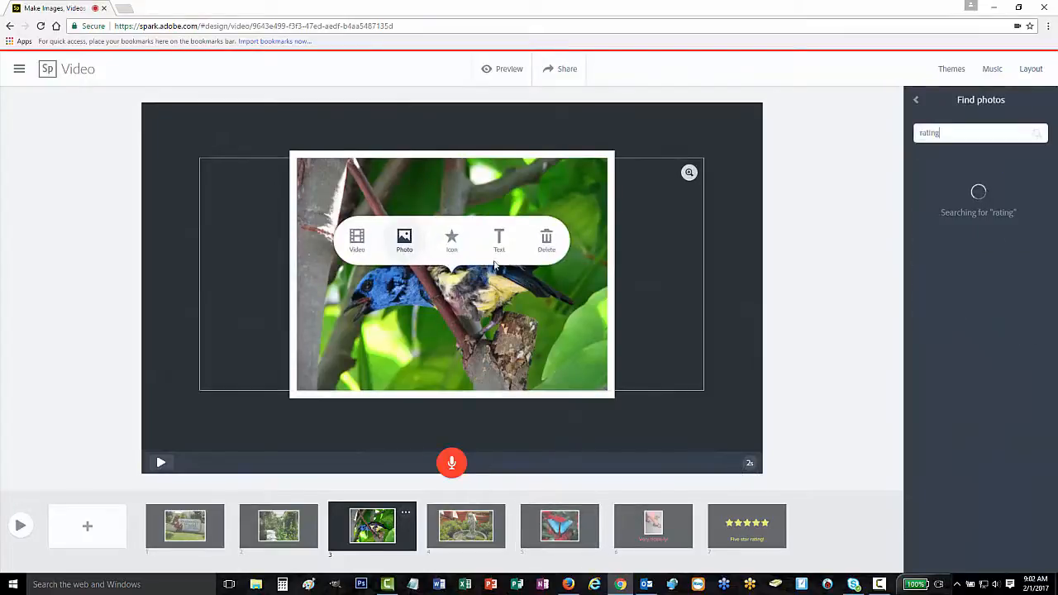
left_click(785, 438)
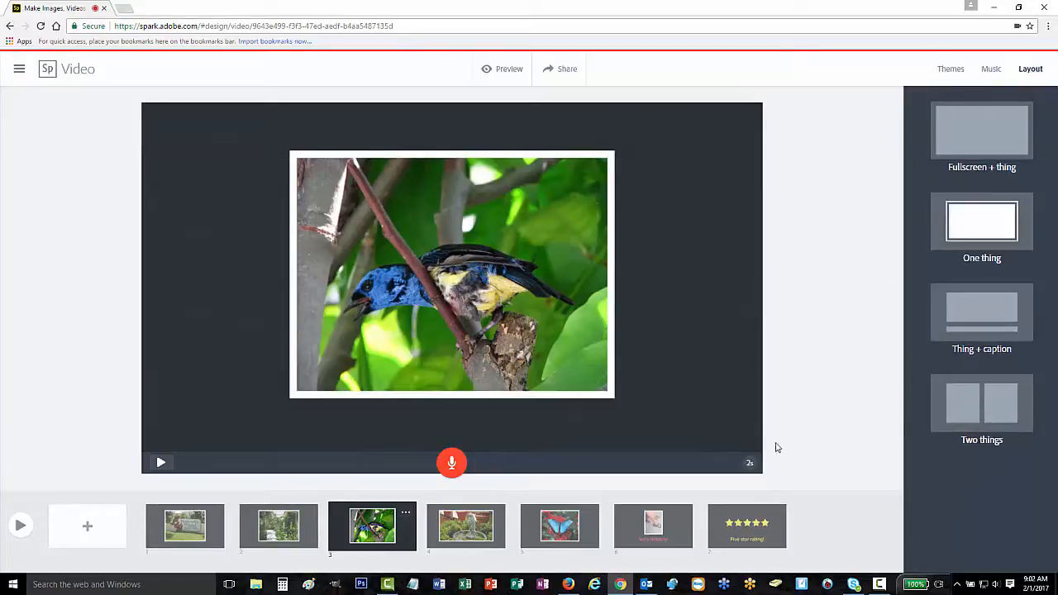
mouse_move(465, 533)
left_mouse_down()
mouse_move(434, 514)
mouse_move(374, 521)
mouse_move(371, 539)
mouse_move(392, 526)
mouse_move(461, 528)
mouse_move(475, 543)
left_mouse_up()
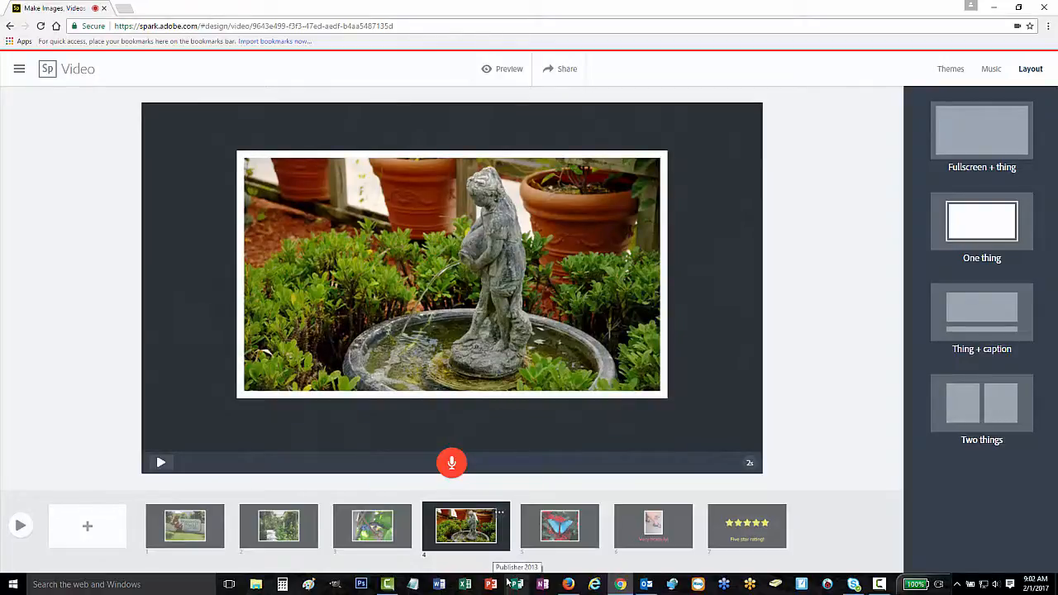
Open the video's sharing details and set the category to Education, keeping the title Butterfly World
left_click(563, 69)
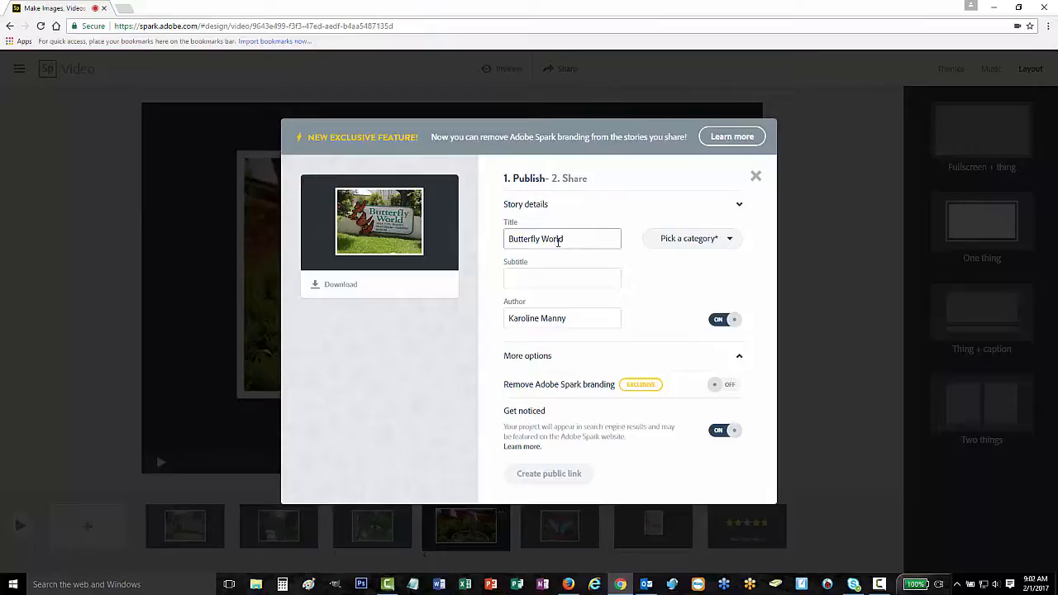
left_click(733, 241)
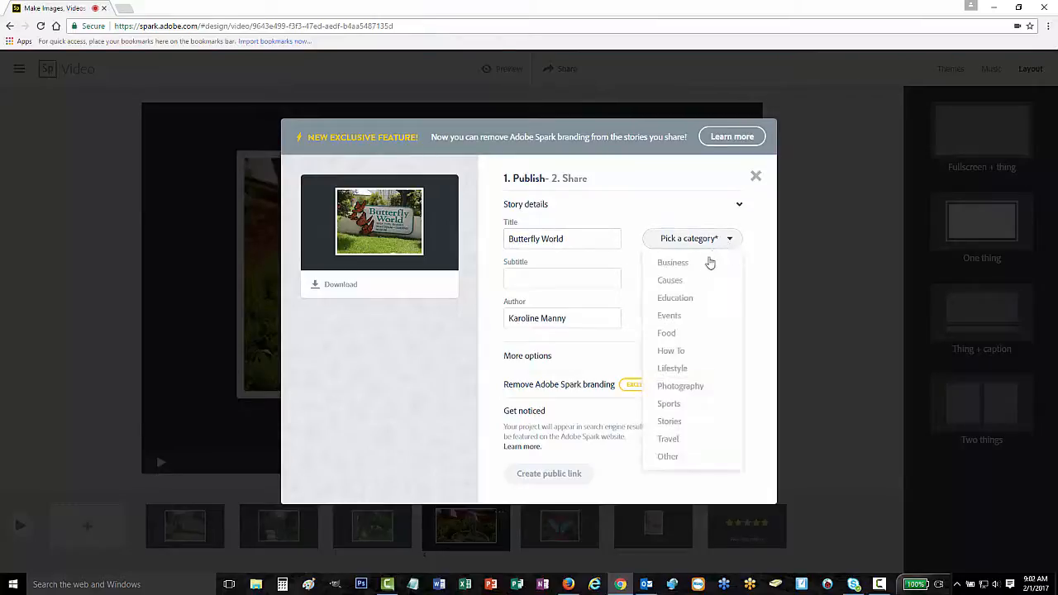
left_click(695, 301)
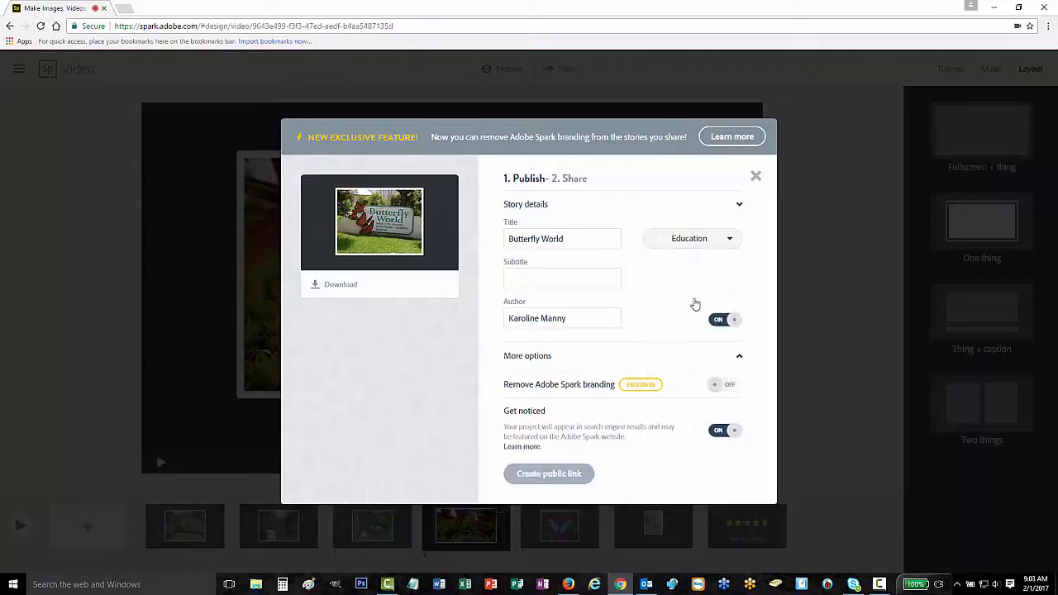
left_click(572, 276)
left_click(594, 314)
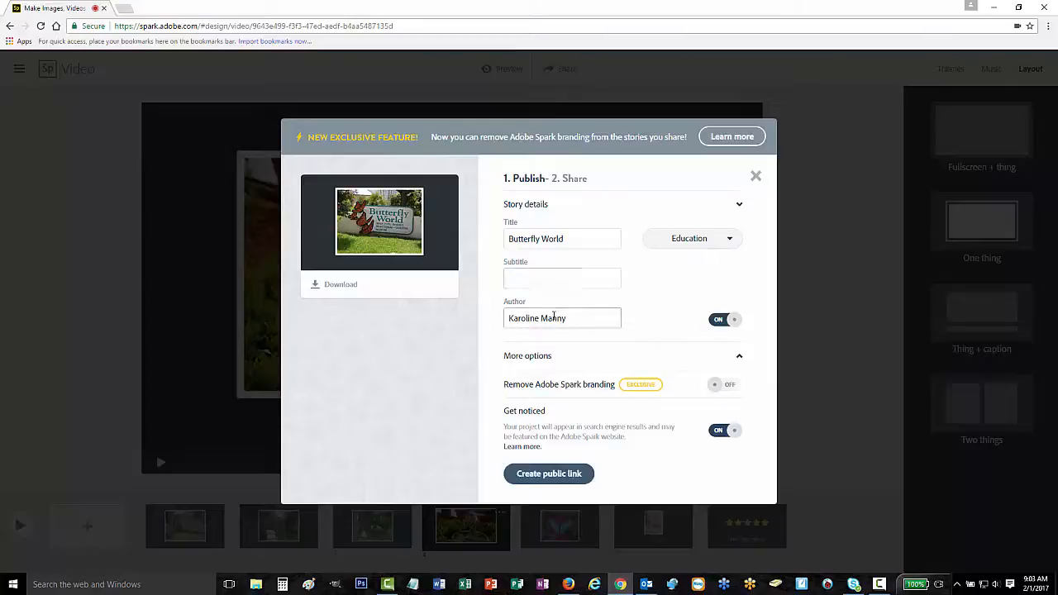
left_click(677, 329)
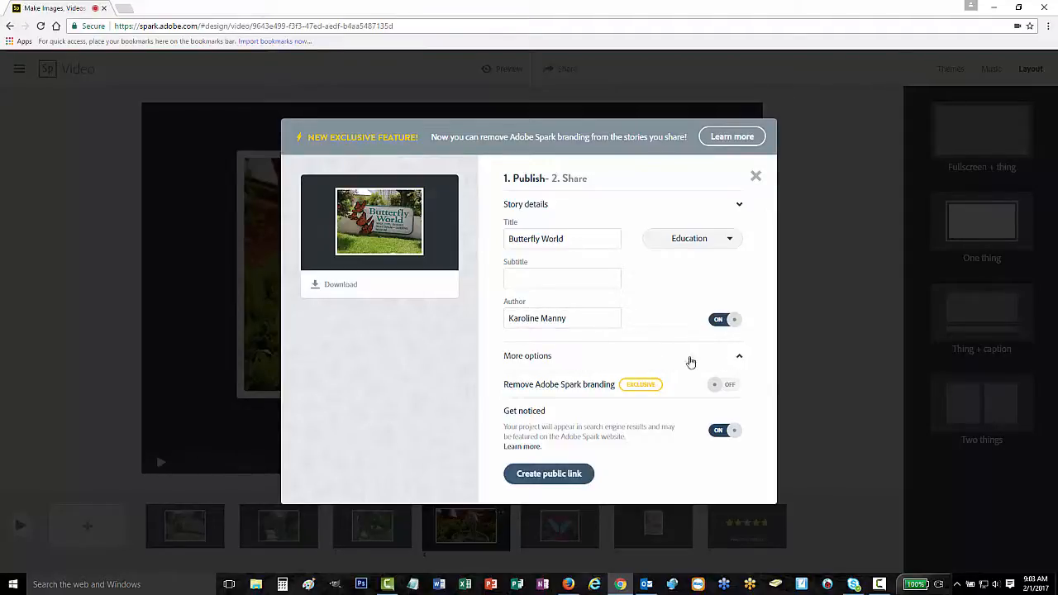
Expand the additional publishing options and enter a personal credit reading "Script and narration by" followed by the author's full name
left_click(741, 359)
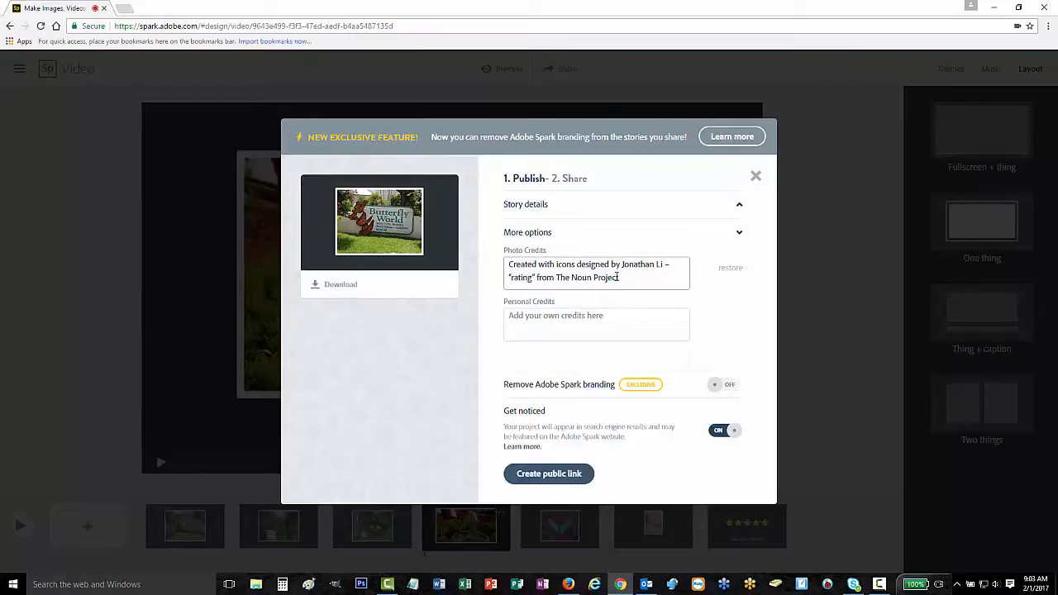
left_click(617, 311)
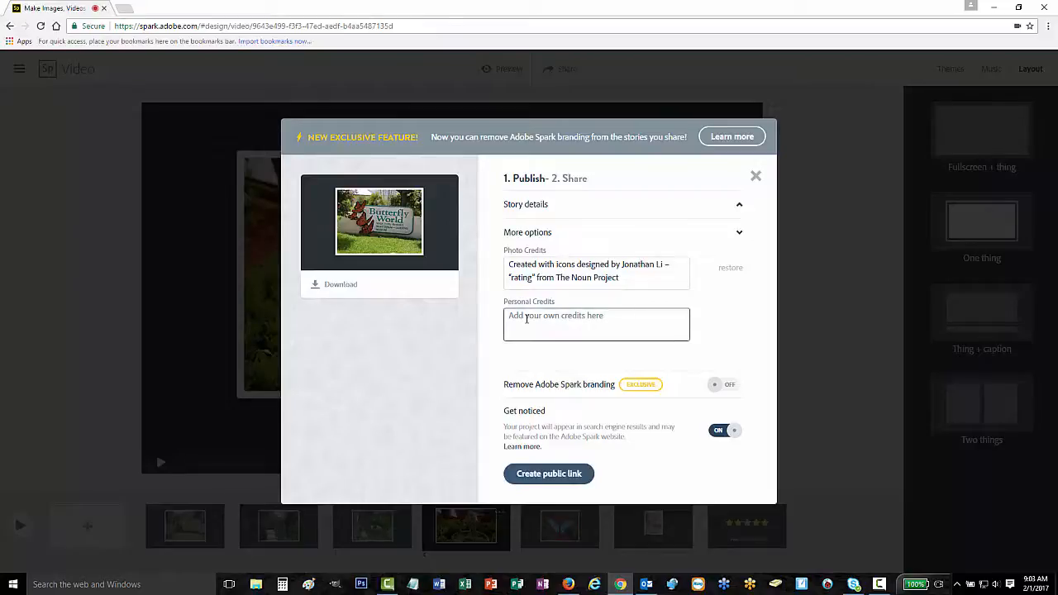
type("Script and narr")
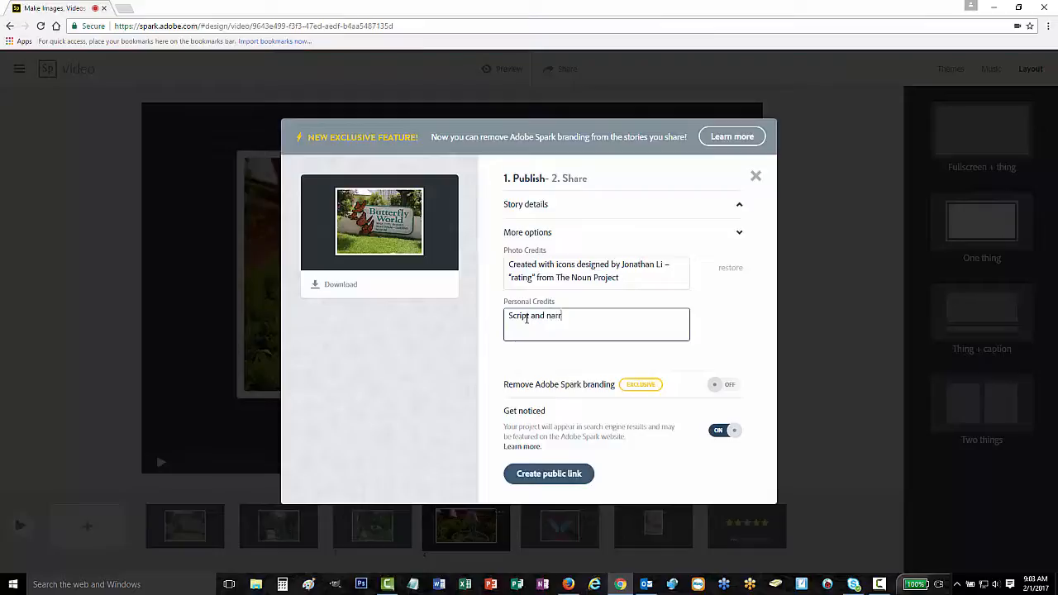
type("ation by Karoline Manny")
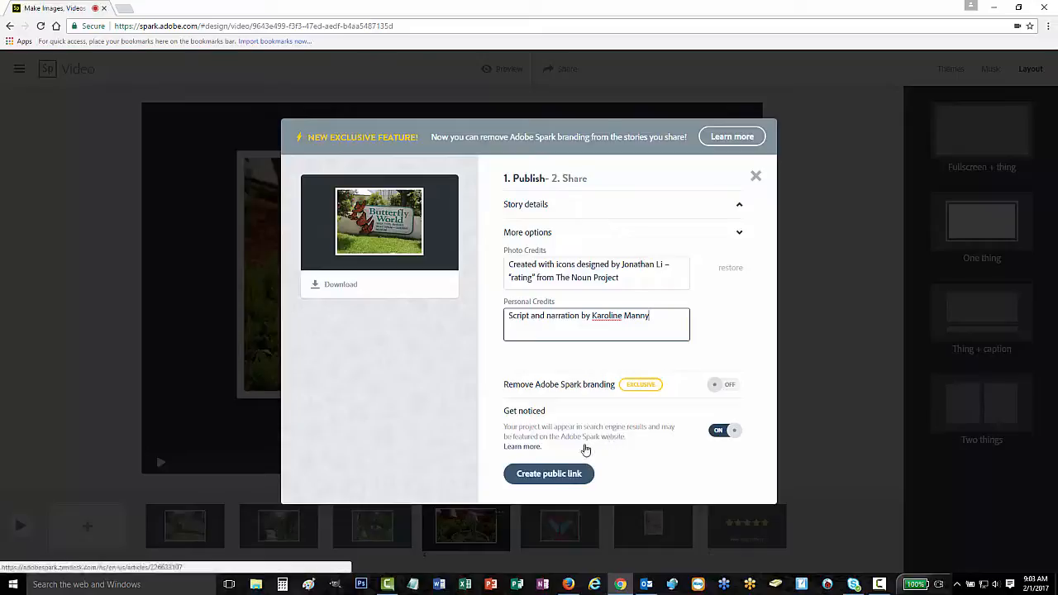
Turn off Get noticed for the project and close the publishing dialog without creating a link
left_click(732, 432)
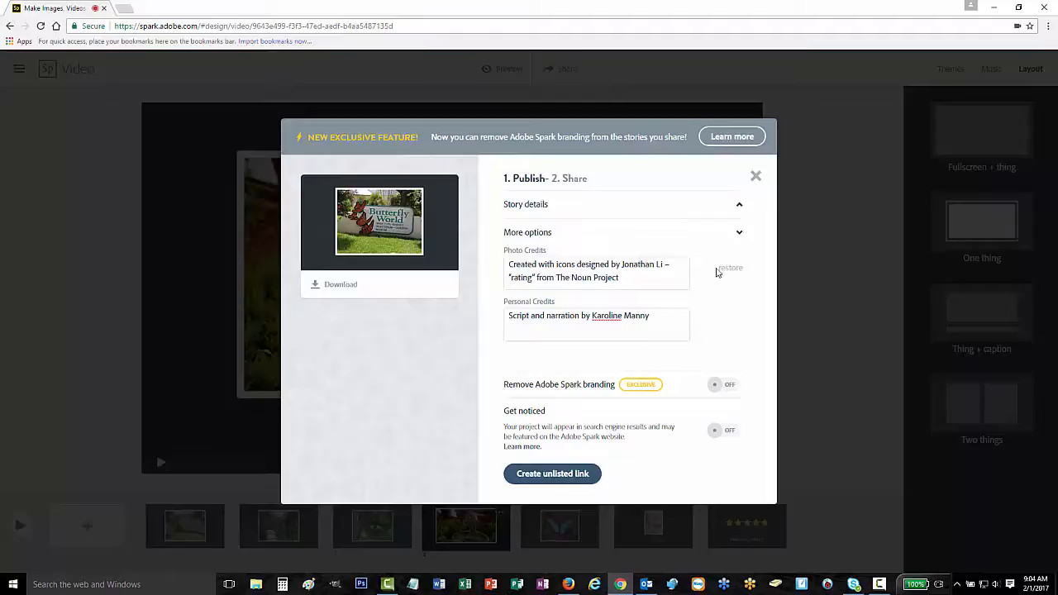
left_click(756, 179)
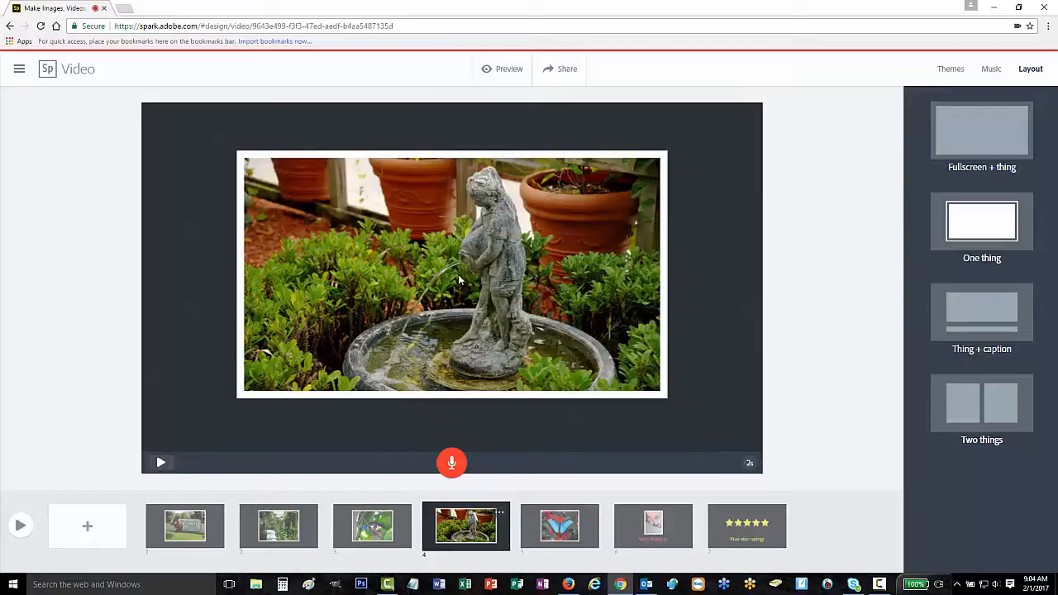
Return to My Projects and view the embed code in the sharing options of the "Multisensory media in..." video
left_click(19, 69)
left_click(53, 118)
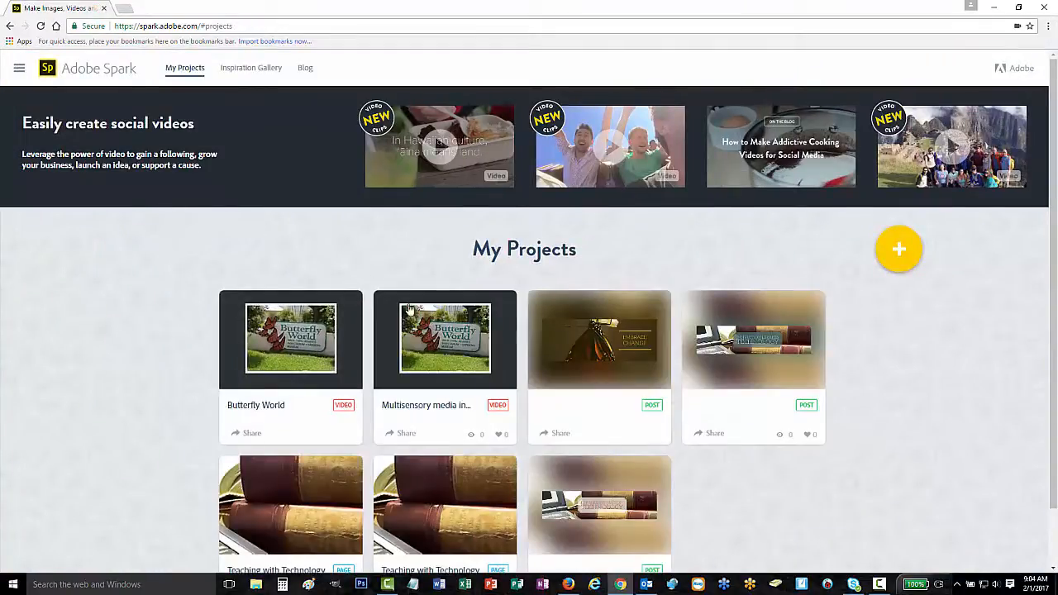
mouse_move(446, 341)
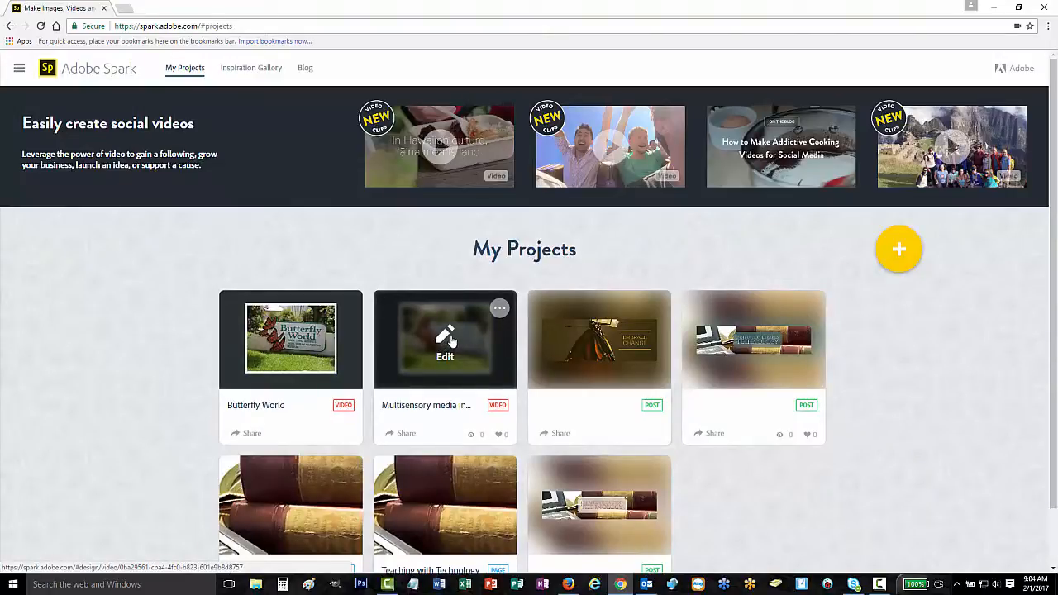
left_click(408, 435)
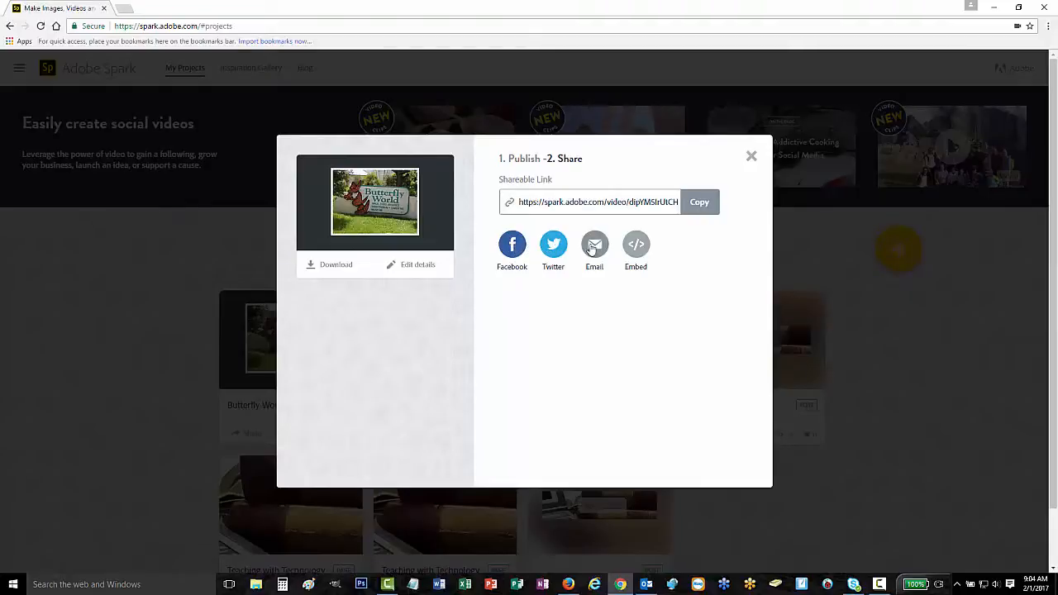
left_click(636, 245)
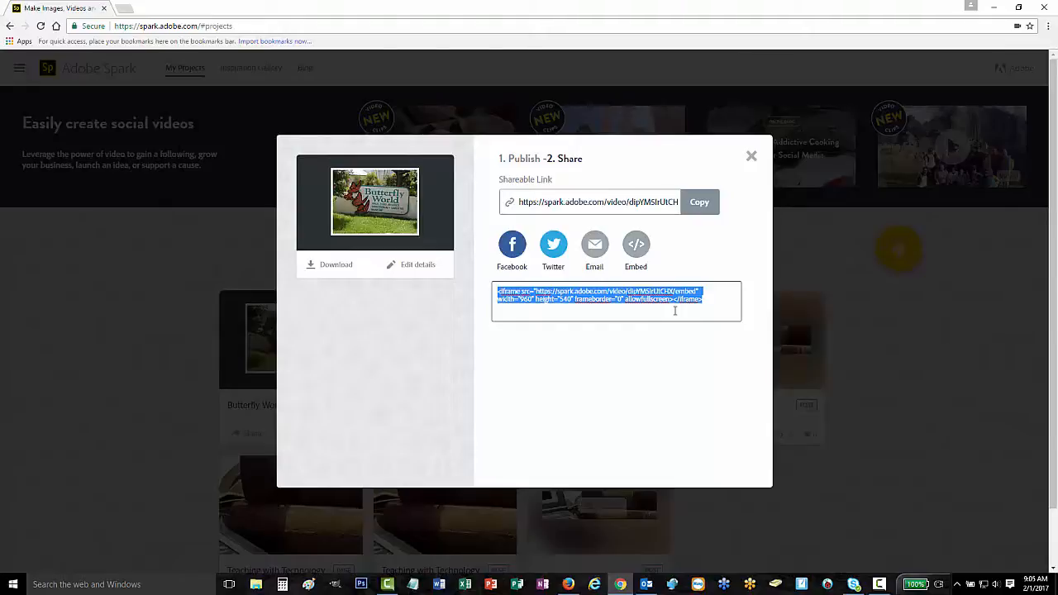
left_click(753, 157)
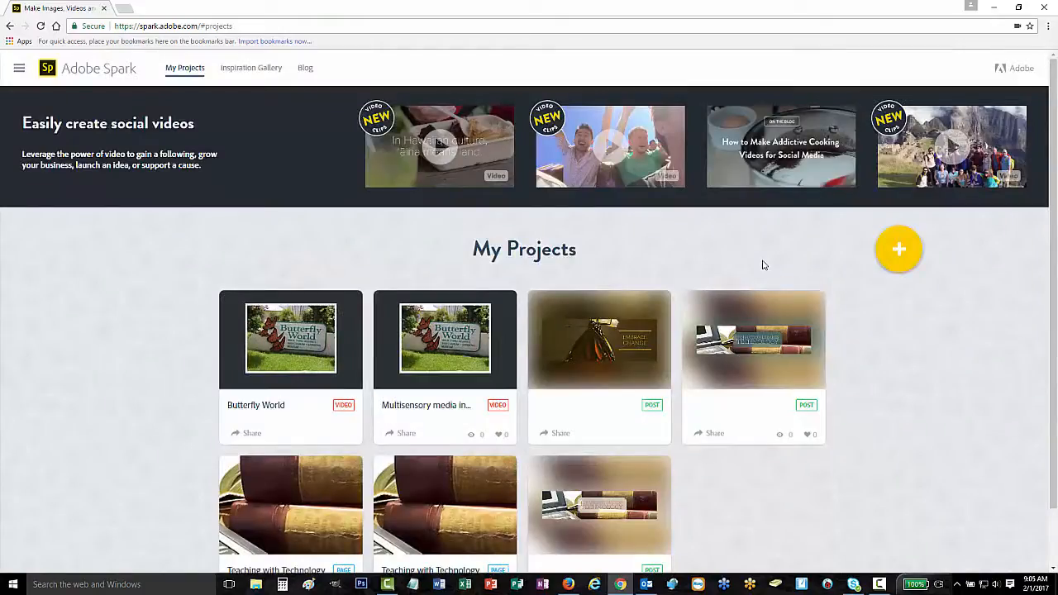